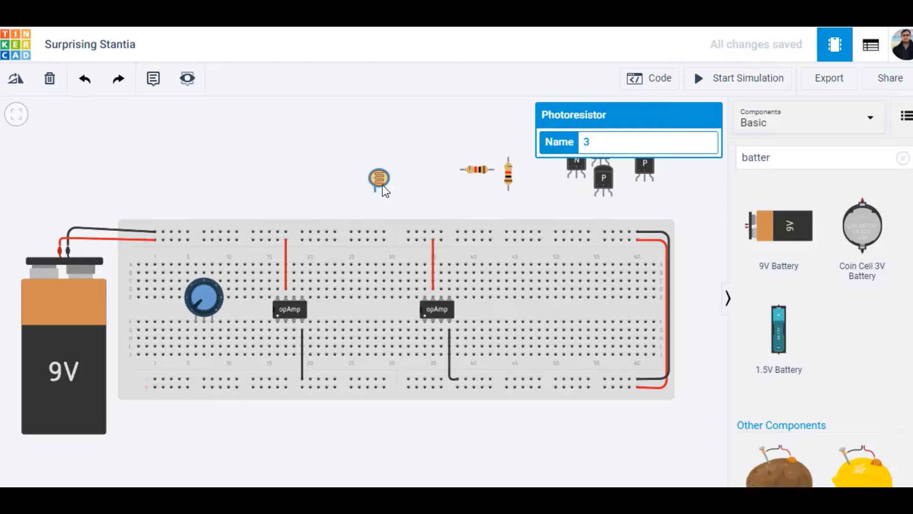
Step: Place a photoresistor in breadboard columns 1 and 2 and wire its first leg in red to the lower rails' inner row
{"action": "key", "text": "ctrl+v"}
{"action": "left_click", "coordinate": [147, 321]}
{"action": "left_click", "coordinate": [163, 324]}
{"action": "left_click", "coordinate": [161, 383]}
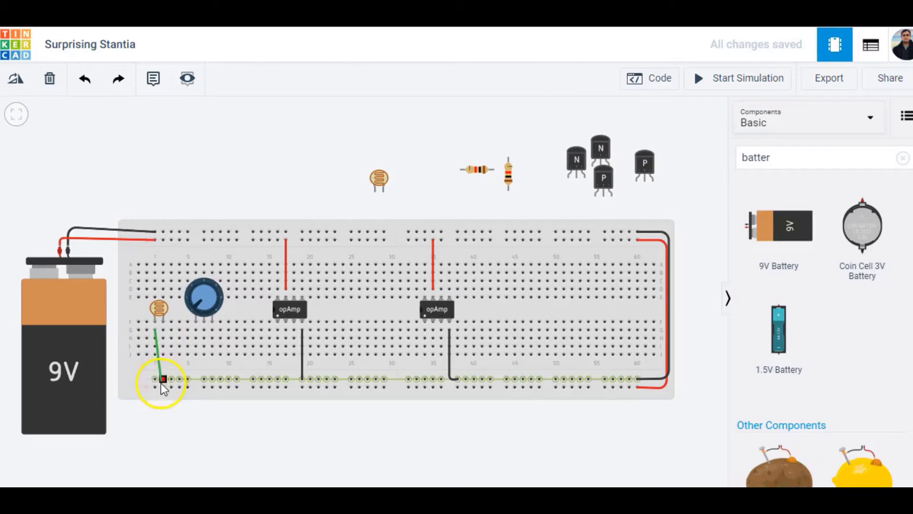
{"action": "left_click", "coordinate": [613, 142]}
{"action": "left_click", "coordinate": [593, 172]}
Step: Place the horizontal resistor beside the photoresistor, starting in column 2, and set its resistance to 10 kΩ
{"action": "left_click_drag", "start_coordinate": [487, 168], "coordinate": [190, 338]}
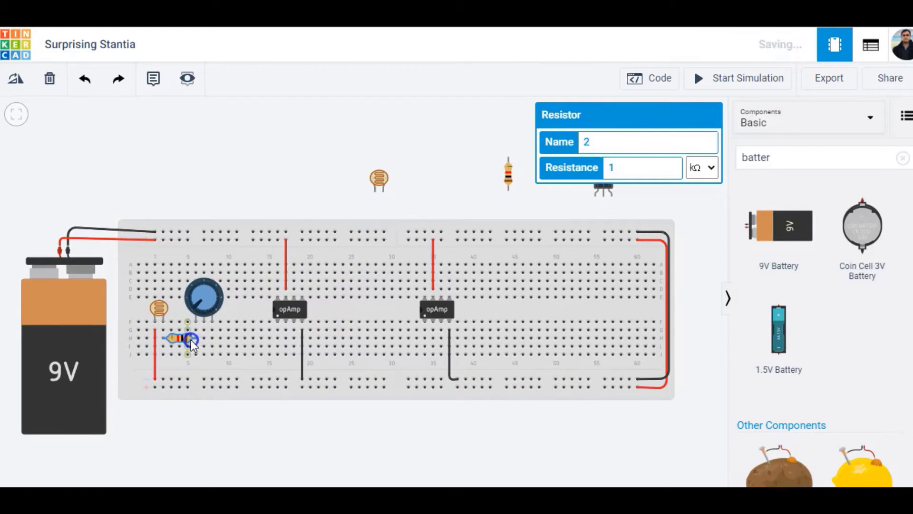
{"action": "left_click", "coordinate": [661, 167]}
{"action": "type", "text": "0"}
{"action": "left_click", "coordinate": [457, 183]}
Step: Wire the resistor's free end in column 6 to the lower negative rail and colour the wire black
{"action": "left_click", "coordinate": [196, 348]}
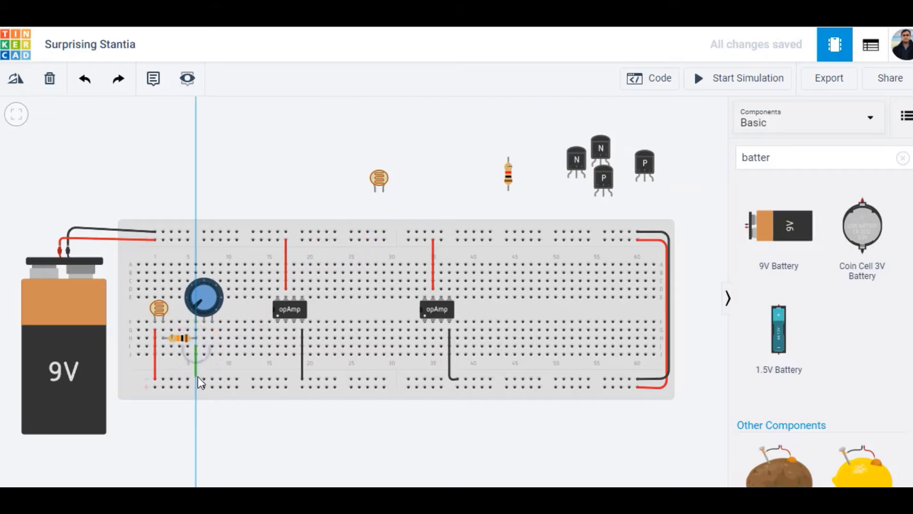
{"action": "left_click", "coordinate": [205, 379]}
{"action": "left_click", "coordinate": [623, 144]}
{"action": "left_click", "coordinate": [622, 163]}
Step: Move the potentiometer three columns toward the first op-amp and wire its first terminal to the lower positive rail in red
{"action": "left_click_drag", "start_coordinate": [204, 298], "coordinate": [228, 297]}
{"action": "left_click", "coordinate": [220, 329]}
{"action": "left_click", "coordinate": [220, 383]}
{"action": "left_click", "coordinate": [623, 145]}
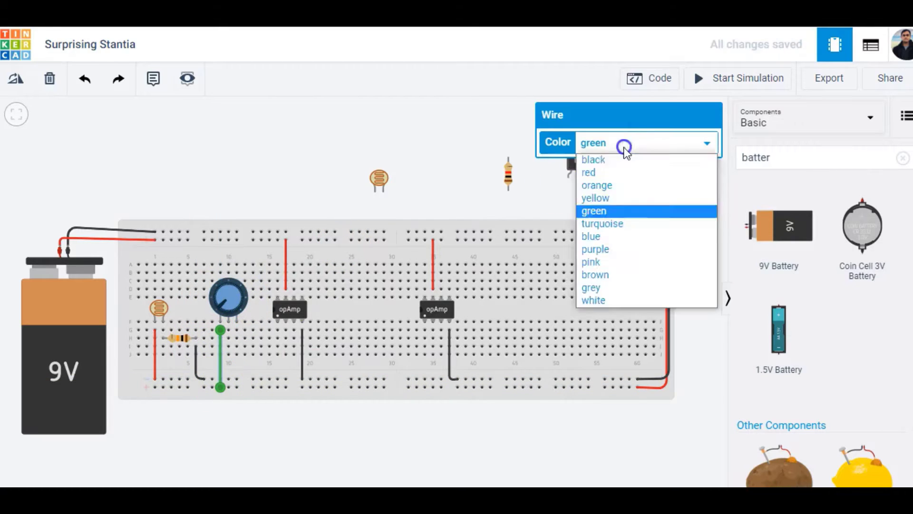
{"action": "left_click", "coordinate": [592, 172]}
Step: Wire the potentiometer's last terminal to the lower negative rail and colour the wire black
{"action": "left_click", "coordinate": [235, 328]}
{"action": "left_click", "coordinate": [236, 379]}
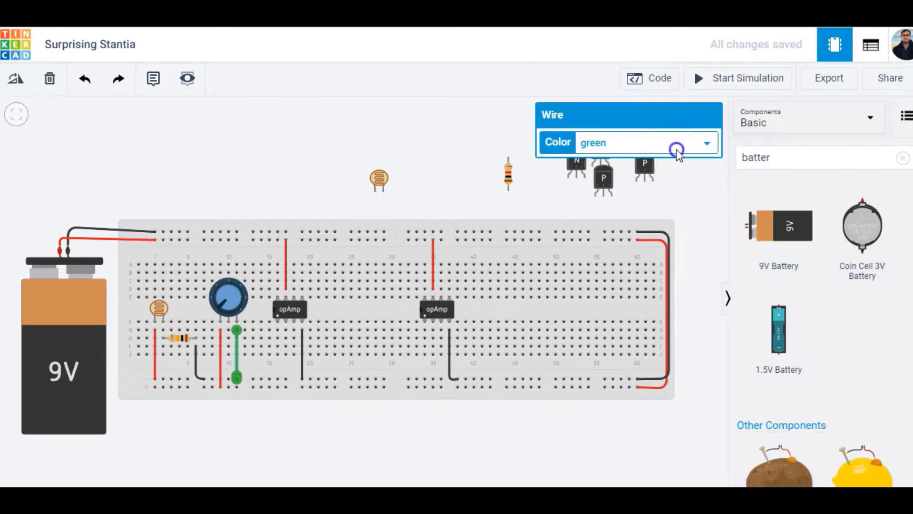
{"action": "left_click", "coordinate": [676, 149]}
{"action": "left_click", "coordinate": [593, 159]}
Step: Connect the potentiometer's middle terminal to the first op-amp's column 18 pin and the second op-amp's column 35 pin with green wires
{"action": "left_click", "coordinate": [229, 329]}
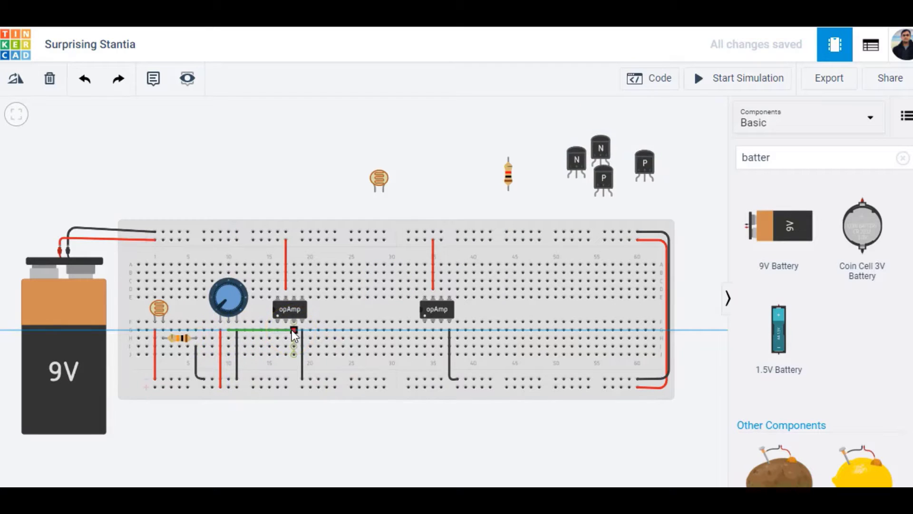
{"action": "left_click", "coordinate": [293, 329]}
{"action": "left_click", "coordinate": [229, 339]}
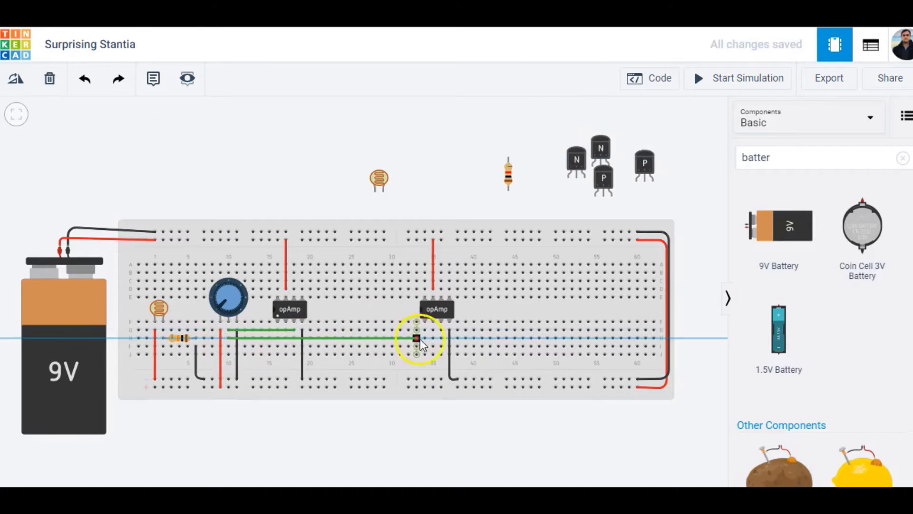
{"action": "left_click", "coordinate": [434, 338]}
Step: Move the end of the shorter green potentiometer wire to the first op-amp's pin in column 17
{"action": "left_click", "coordinate": [275, 328]}
{"action": "left_click", "coordinate": [275, 328]}
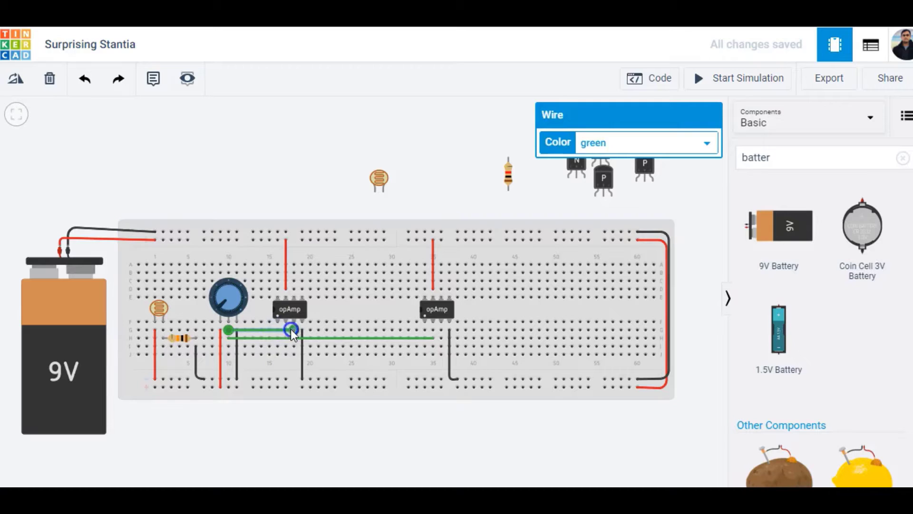
{"action": "left_click_drag", "start_coordinate": [291, 329], "coordinate": [285, 330]}
{"action": "left_click", "coordinate": [244, 403]}
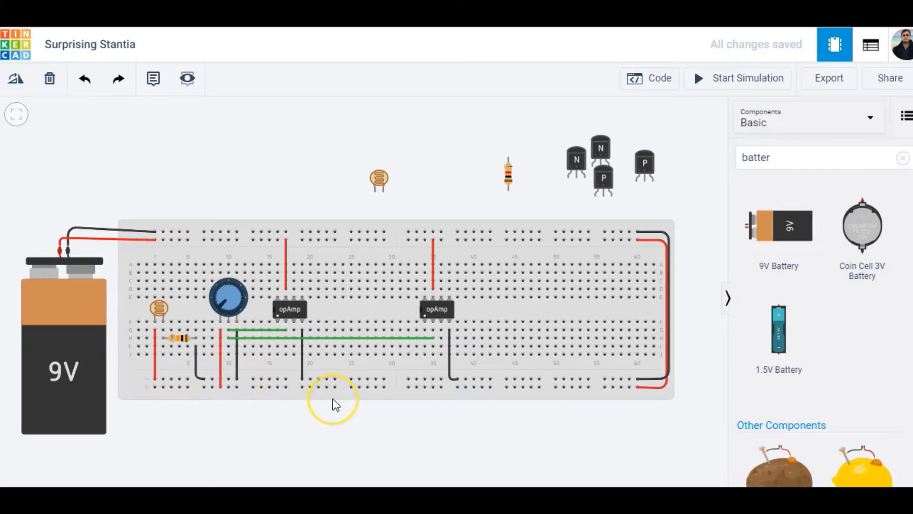
Step: Wire the photoresistor and resistor junction in column 2 to the first op-amp's column 18 pin, bending below the board's holes, in orange
{"action": "left_click", "coordinate": [164, 330]}
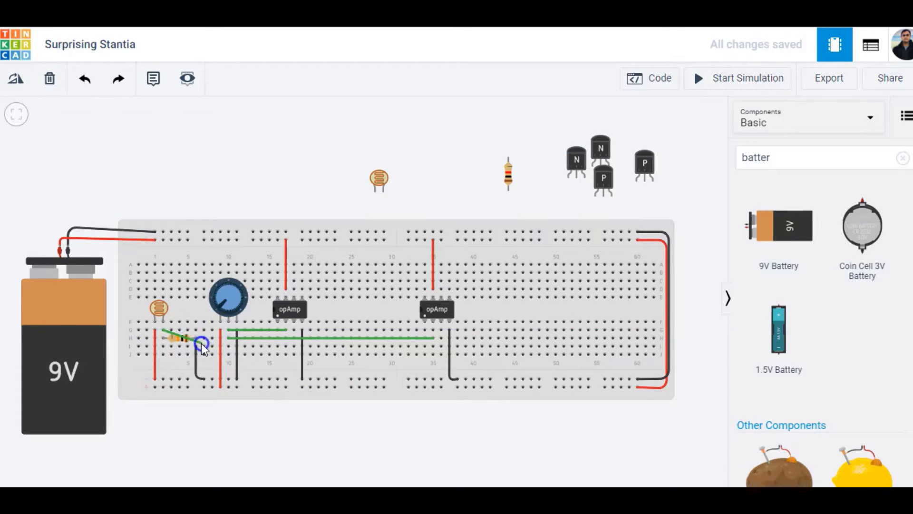
{"action": "left_click", "coordinate": [162, 359]}
{"action": "left_click", "coordinate": [294, 356]}
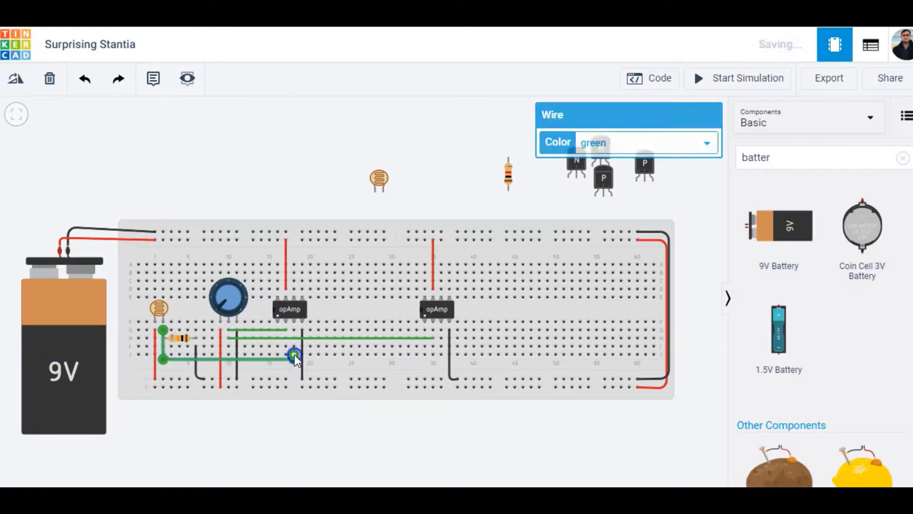
{"action": "left_click", "coordinate": [632, 142]}
{"action": "left_click", "coordinate": [633, 185]}
Step: Place the second photoresistor near column 58 and the remaining resistor beside it, with the resistance set to 10 kΩ
{"action": "left_click_drag", "start_coordinate": [380, 179], "coordinate": [618, 308]}
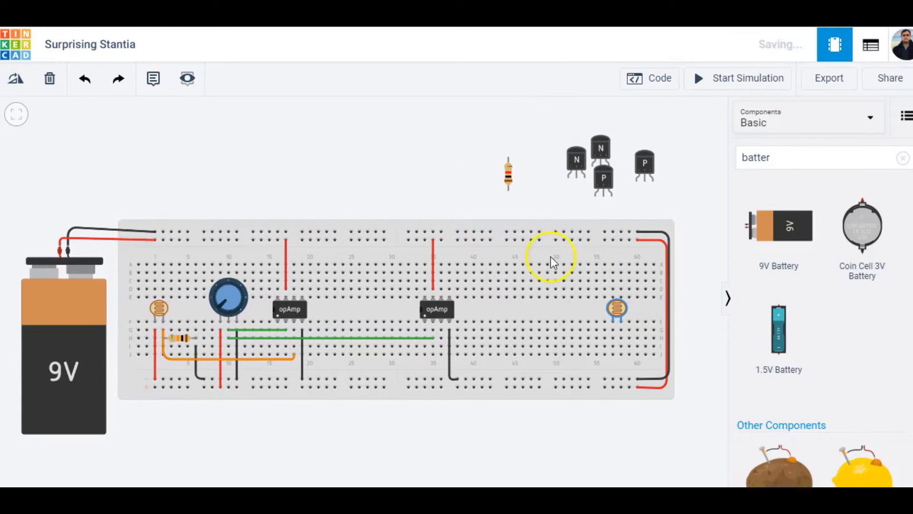
{"action": "left_click", "coordinate": [508, 175]}
{"action": "left_click", "coordinate": [632, 167]}
{"action": "type", "text": "0"}
{"action": "left_click_drag", "start_coordinate": [506, 174], "coordinate": [597, 335]}
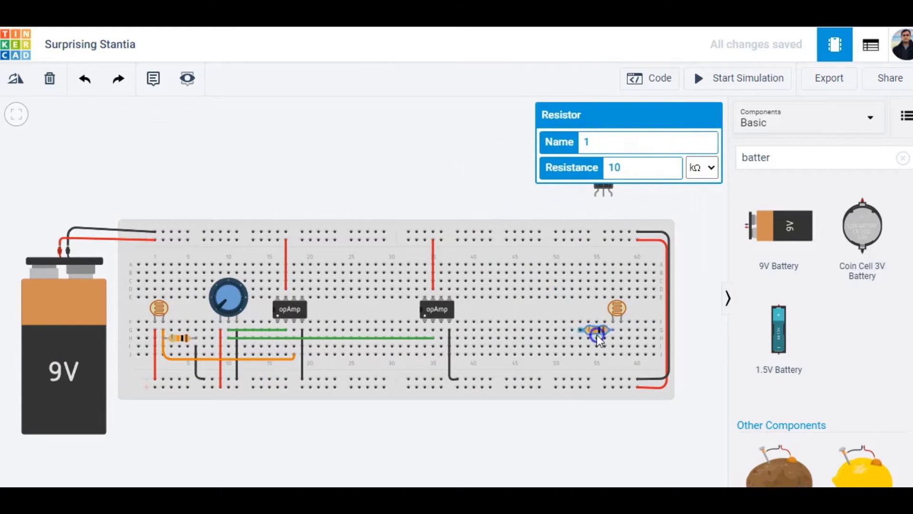
Step: Wire the second resistor's free end to the lower negative rail and colour the wire black
{"action": "left_click", "coordinate": [581, 346]}
{"action": "left_click", "coordinate": [580, 379]}
{"action": "left_click", "coordinate": [677, 143]}
{"action": "left_click", "coordinate": [665, 162]}
Step: Wire the second photoresistor to the lower positive rail in red and its resistor junction to the second op-amp's column 36 pin in green
{"action": "left_click", "coordinate": [621, 329]}
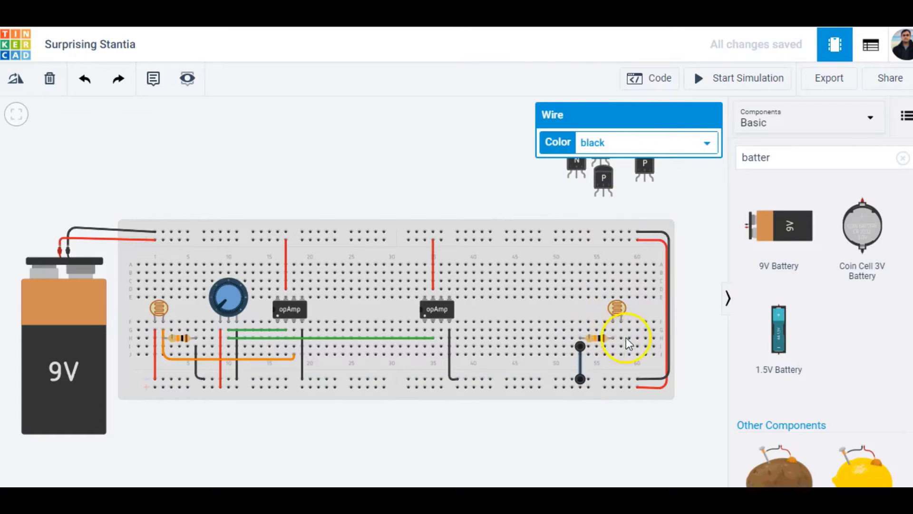
{"action": "left_click", "coordinate": [621, 387]}
{"action": "left_click", "coordinate": [675, 142]}
{"action": "left_click", "coordinate": [638, 170]}
{"action": "left_click", "coordinate": [613, 330]}
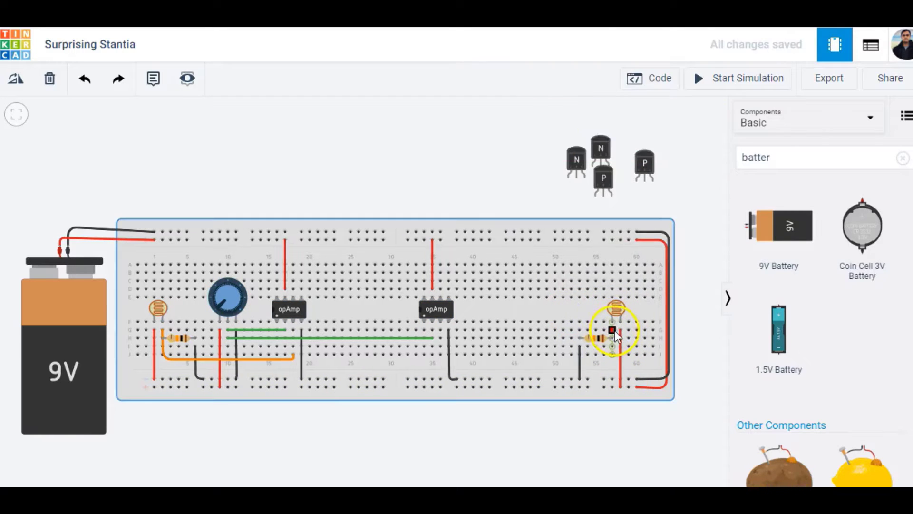
{"action": "left_click", "coordinate": [440, 330]}
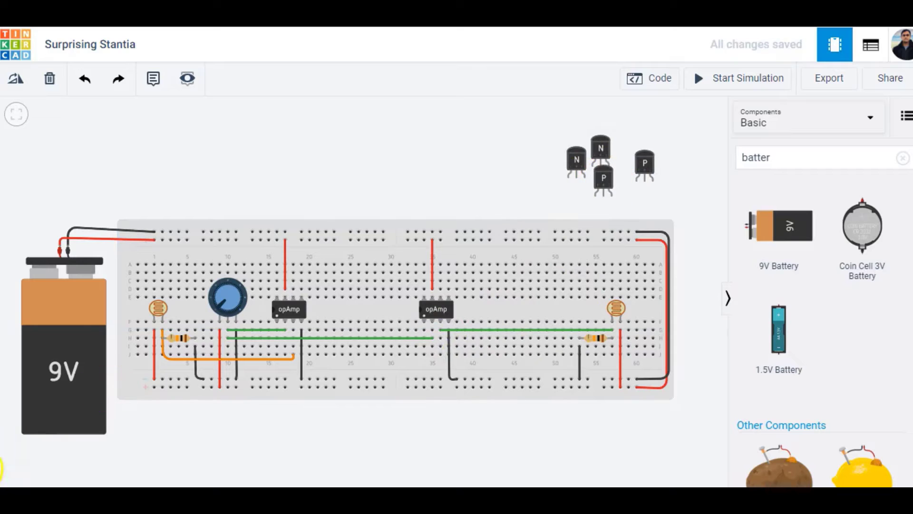
Step: Open the Mughal_Solar Tracker design and examine its transistor layout and wiring as a reference
{"action": "right_click", "coordinate": [23, 48]}
{"action": "left_click", "coordinate": [19, 45]}
{"action": "left_click", "coordinate": [432, 252]}
{"action": "scroll", "coordinate": [432, 252], "scroll_direction": "down", "scroll_amount": 6}
{"action": "scroll", "coordinate": [432, 251], "scroll_direction": "up", "scroll_amount": 6}
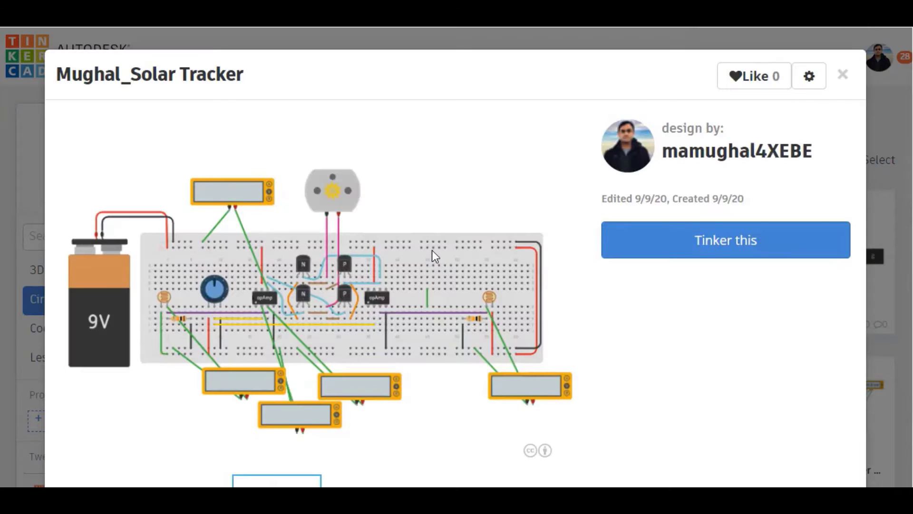
{"action": "left_click", "coordinate": [448, 207]}
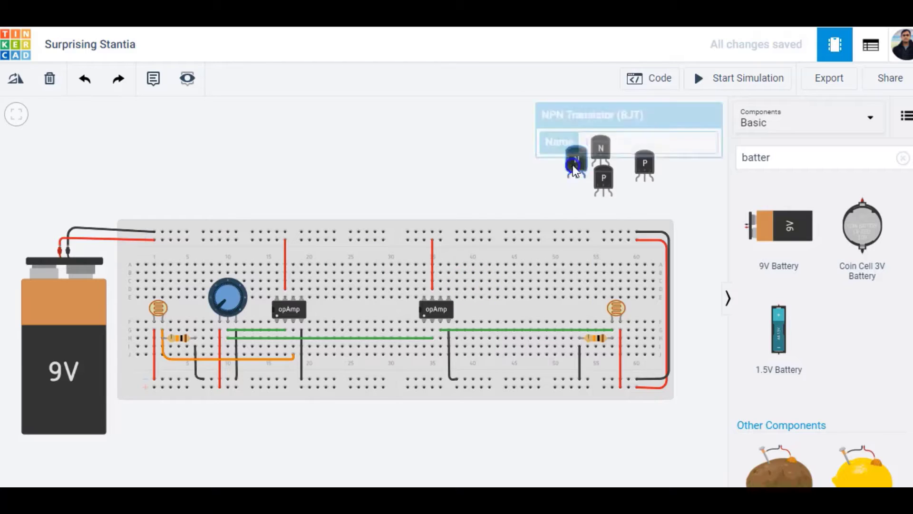
Step: Place the two NPN transistors and two PNP transistors in separate vertical pairs between the op-amps, NPN pair nearer the first op-amp
{"action": "left_click_drag", "start_coordinate": [575, 157], "coordinate": [351, 263]}
{"action": "left_click_drag", "start_coordinate": [632, 179], "coordinate": [407, 309]}
{"action": "left_click_drag", "start_coordinate": [353, 266], "coordinate": [346, 267]}
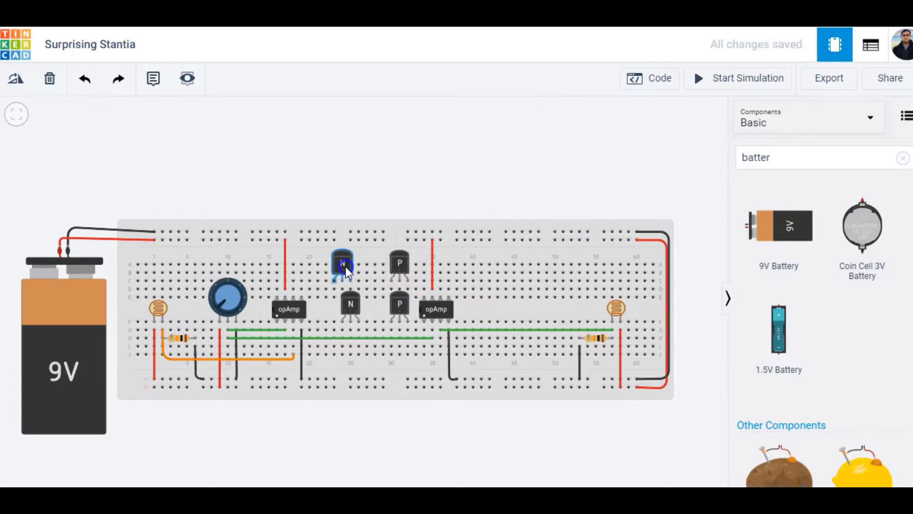
{"action": "left_click_drag", "start_coordinate": [352, 305], "coordinate": [344, 305]}
{"action": "left_click_drag", "start_coordinate": [398, 303], "coordinate": [389, 303]}
{"action": "left_click_drag", "start_coordinate": [396, 262], "coordinate": [388, 262]}
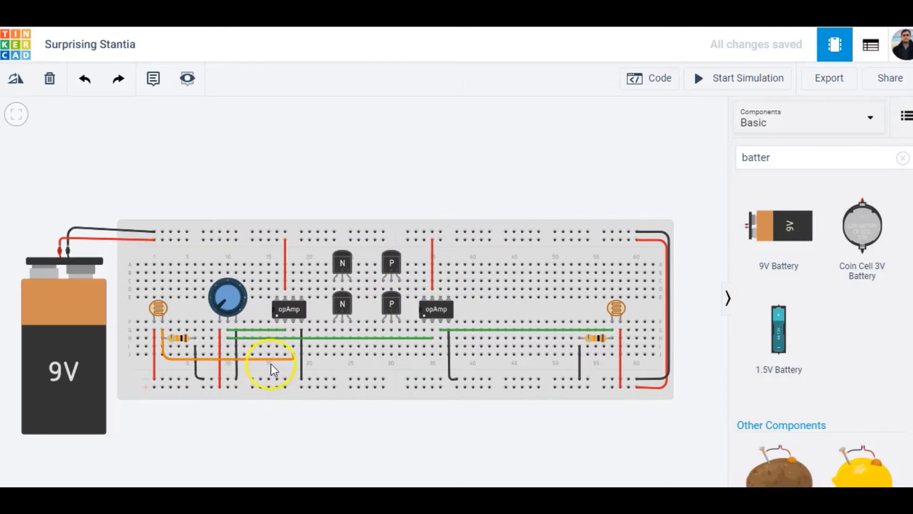
Step: Change the wire between the second op-amp and the second photoresistor junction to orange
{"action": "left_click", "coordinate": [483, 330]}
{"action": "left_click", "coordinate": [628, 147]}
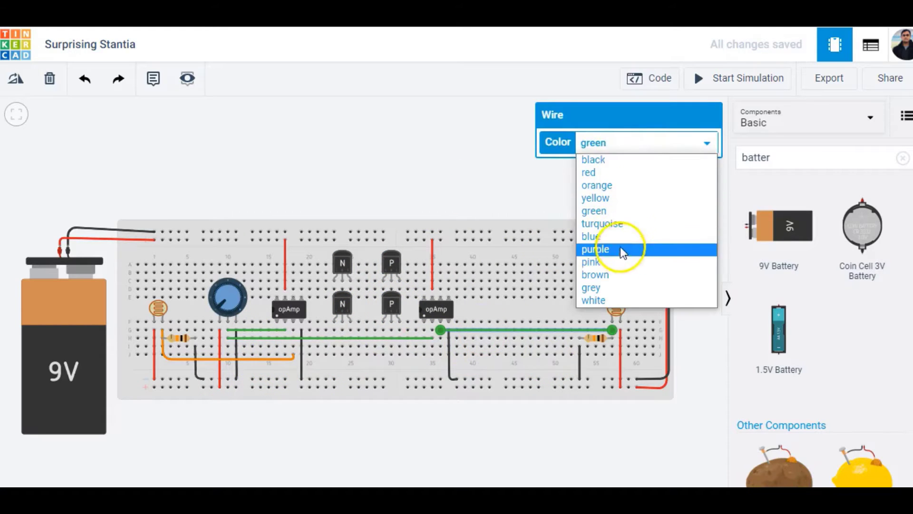
{"action": "left_click", "coordinate": [618, 183]}
Step: Connect the left legs of the two NPN transistors with a bent wire and colour it turquoise
{"action": "left_click", "coordinate": [334, 284]}
{"action": "left_click", "coordinate": [316, 307]}
{"action": "left_click", "coordinate": [334, 354]}
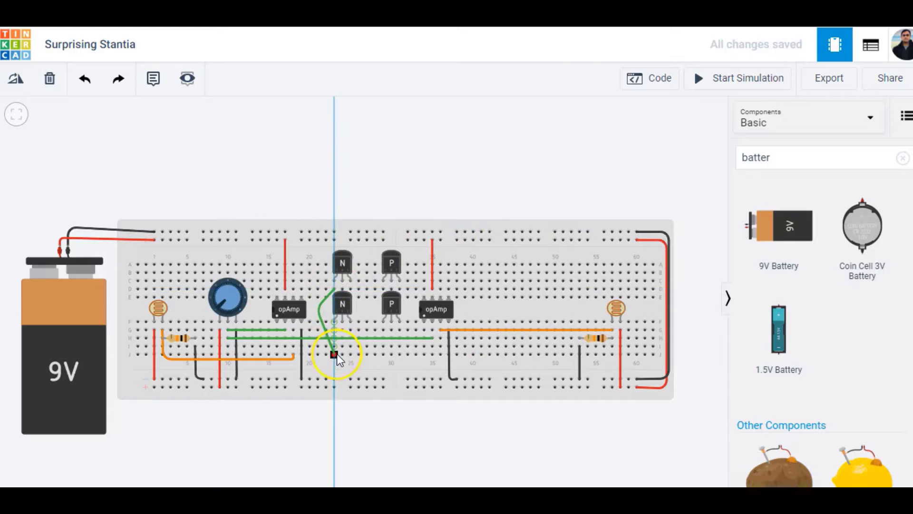
{"action": "left_click", "coordinate": [632, 143]}
{"action": "left_click", "coordinate": [602, 224]}
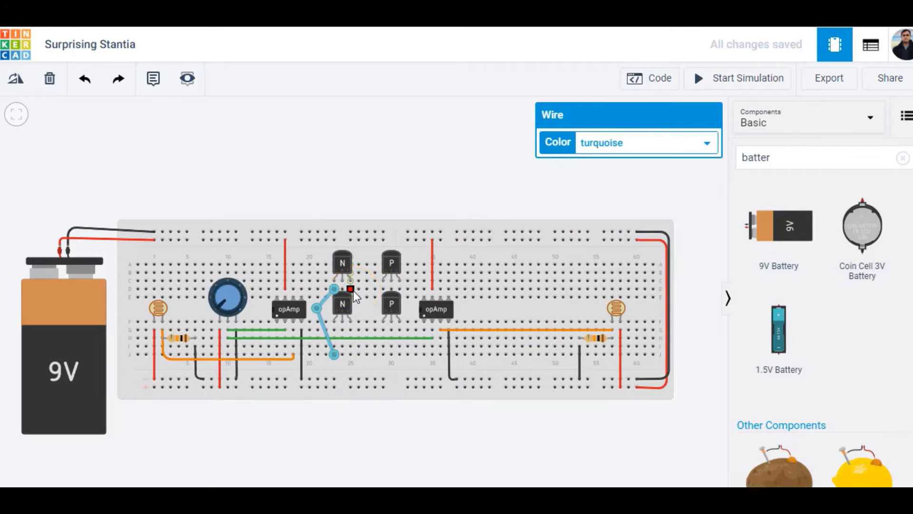
Step: Connect the right legs of the two PNP transistors with a bent wire and colour it turquoise
{"action": "left_click", "coordinate": [399, 288]}
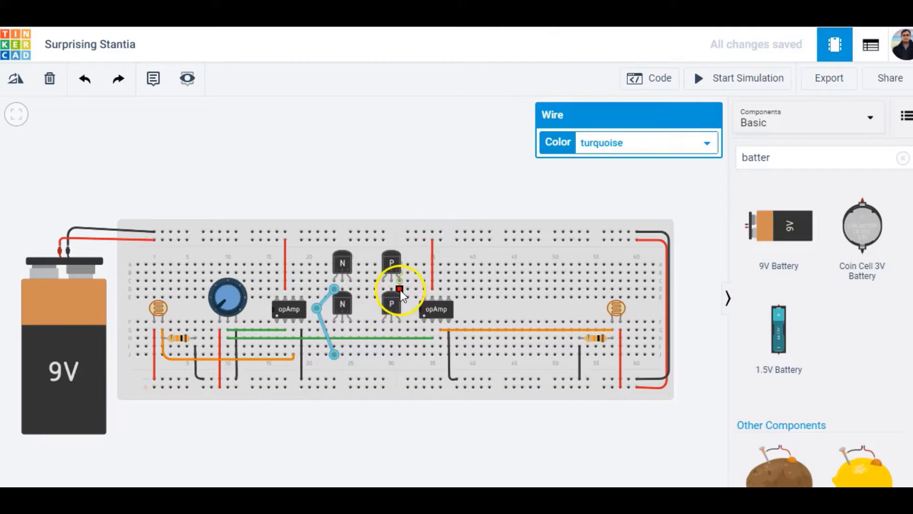
{"action": "left_click", "coordinate": [410, 310]}
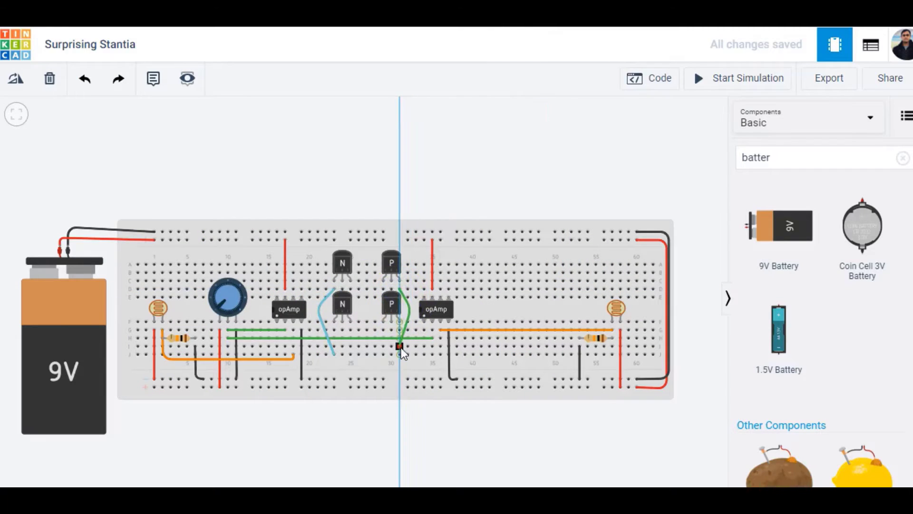
{"action": "left_click", "coordinate": [399, 346]}
{"action": "left_click", "coordinate": [633, 143]}
{"action": "left_click", "coordinate": [613, 220]}
{"action": "left_click", "coordinate": [502, 190]}
Step: Wire the first op-amp's upper column 18 pin to the lower NPN transistor's middle leg and colour the wire pink
{"action": "left_click", "coordinate": [293, 288]}
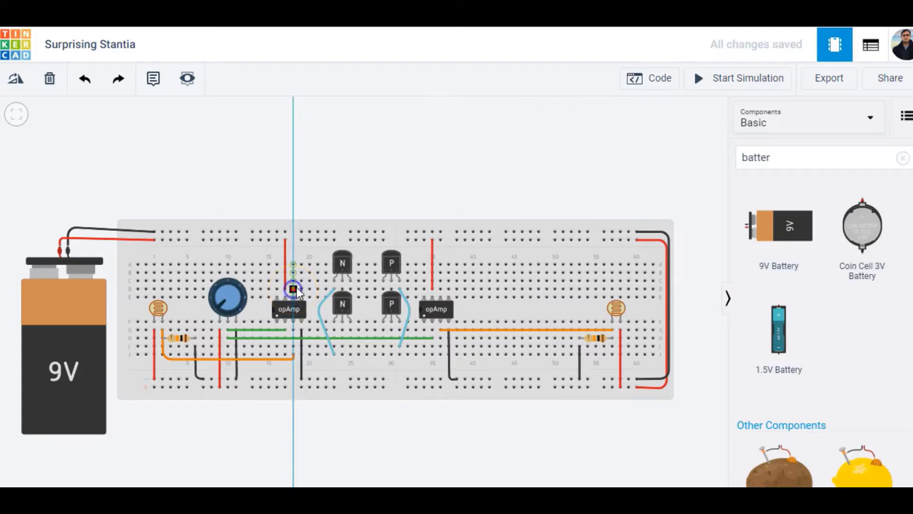
{"action": "left_click", "coordinate": [324, 309]}
{"action": "left_click", "coordinate": [342, 345]}
{"action": "left_click", "coordinate": [635, 142]}
{"action": "left_click", "coordinate": [623, 261]}
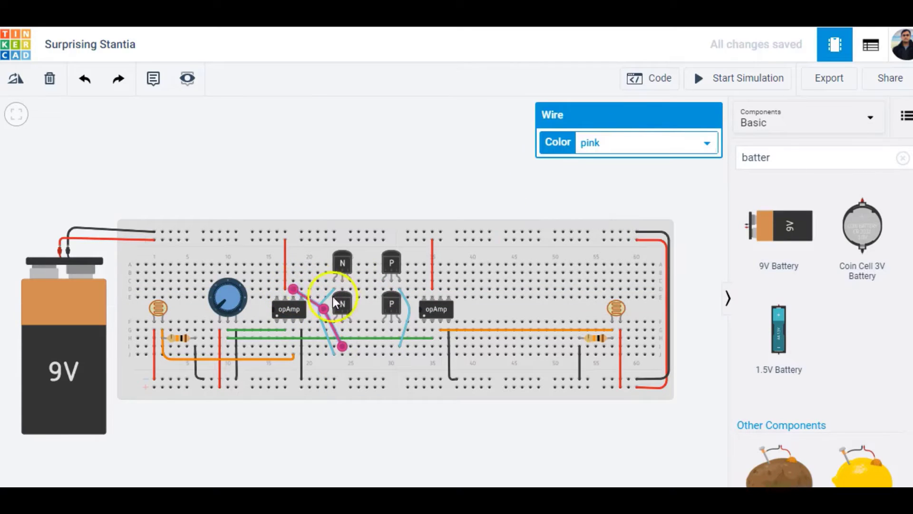
Step: Wire the first op-amp's upper column 18 pin to the lower PNP transistor's middle leg and colour the wire pink
{"action": "left_click", "coordinate": [293, 281]}
{"action": "left_click", "coordinate": [364, 311]}
{"action": "left_click", "coordinate": [633, 143]}
{"action": "left_click", "coordinate": [594, 261]}
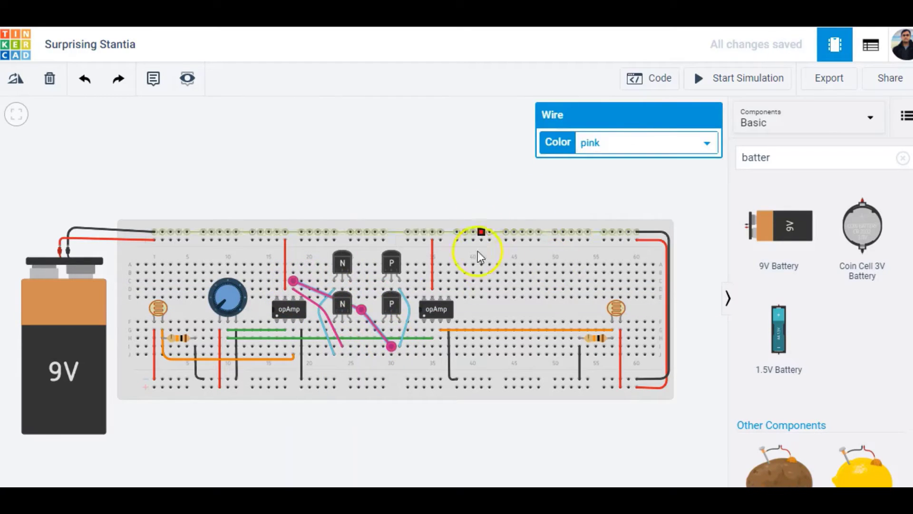
Step: Move the upper NPN and PNP transistors up, closer to the breadboard's upper power rails
{"action": "left_click", "coordinate": [441, 299]}
{"action": "key", "text": "Escape"}
{"action": "left_click_drag", "start_coordinate": [394, 261], "coordinate": [394, 253]}
{"action": "left_click_drag", "start_coordinate": [339, 260], "coordinate": [339, 244]}
{"action": "left_click_drag", "start_coordinate": [396, 252], "coordinate": [396, 244]}
Step: Wire the second op-amp's upper column 36 pin to the upper PNP transistor's middle leg and colour the wire pink
{"action": "left_click", "coordinate": [442, 290]}
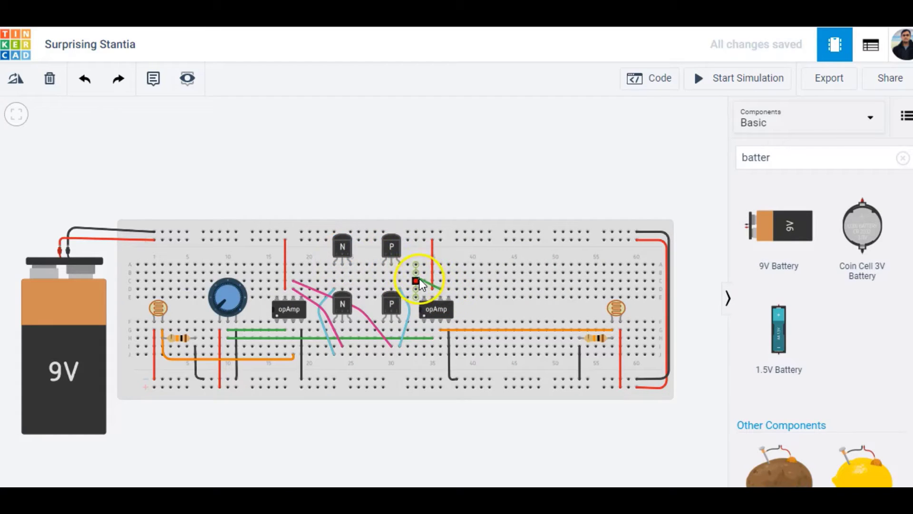
{"action": "left_click", "coordinate": [393, 278]}
{"action": "left_click", "coordinate": [695, 149]}
{"action": "left_click", "coordinate": [595, 262]}
Step: Wire the second op-amp's upper column 36 pin to the upper NPN transistor's middle leg and colour the wire pink
{"action": "left_click_drag", "start_coordinate": [442, 282], "coordinate": [363, 281]}
{"action": "left_click", "coordinate": [361, 277]}
{"action": "left_click", "coordinate": [343, 280]}
{"action": "left_click", "coordinate": [642, 144]}
{"action": "left_click", "coordinate": [622, 264]}
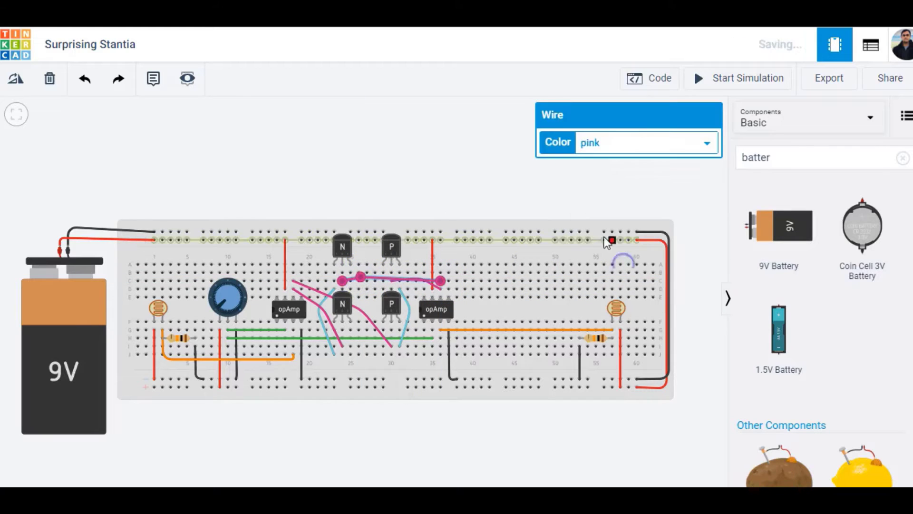
Step: Join the facing legs of the upper NPN and PNP transistors through column 28 with brown wires
{"action": "left_click", "coordinate": [424, 265]}
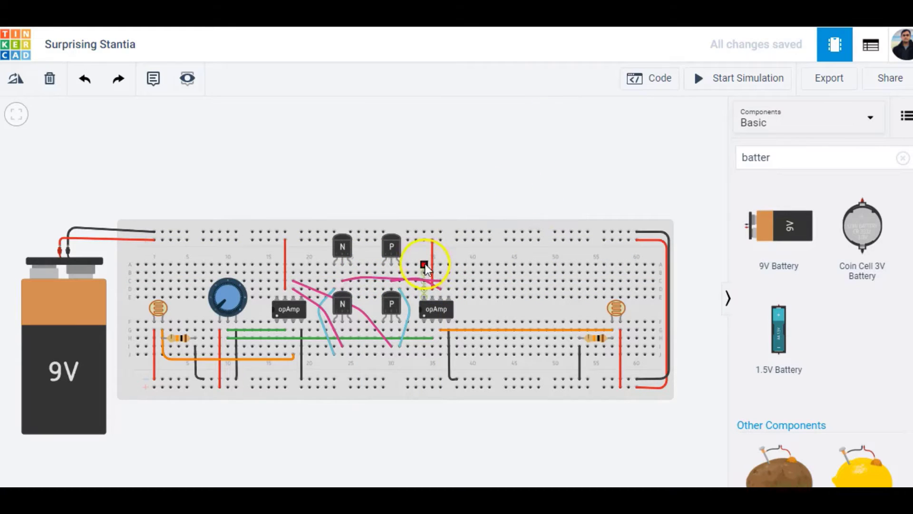
{"action": "left_click", "coordinate": [376, 274]}
{"action": "left_click", "coordinate": [614, 143]}
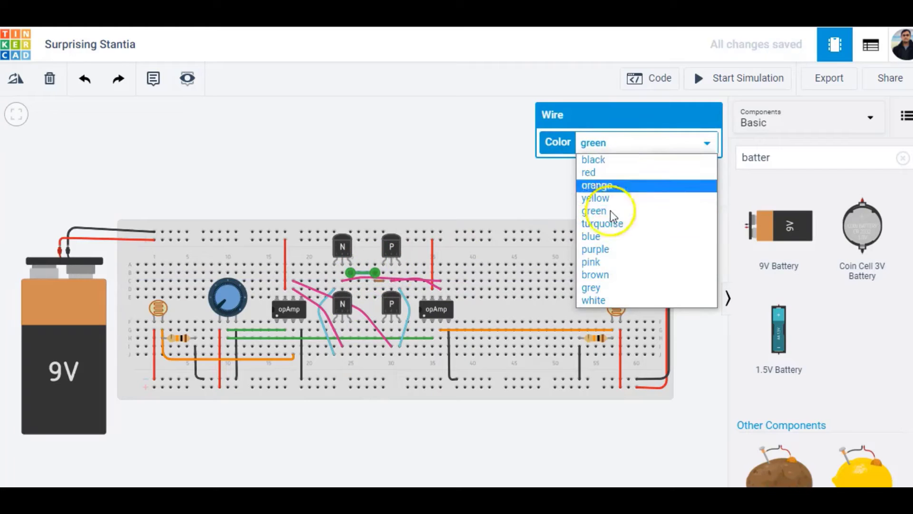
{"action": "left_click", "coordinate": [608, 275]}
Step: Join the facing legs of the lower NPN and PNP transistors through column 27 with two brown wires
{"action": "left_click", "coordinate": [350, 329]}
{"action": "left_click", "coordinate": [367, 329]}
{"action": "left_click", "coordinate": [367, 346]}
{"action": "left_click", "coordinate": [384, 347]}
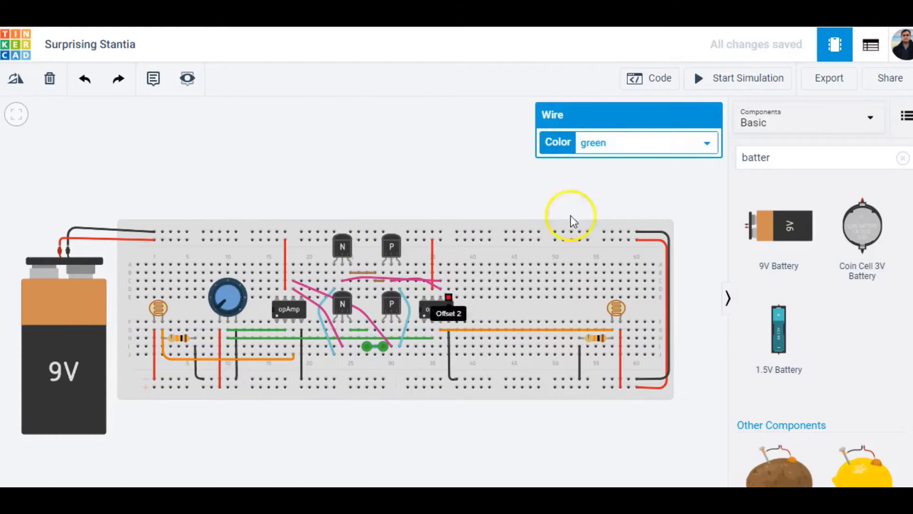
{"action": "left_click", "coordinate": [613, 142]}
{"action": "left_click", "coordinate": [608, 275]}
{"action": "left_click", "coordinate": [359, 322]}
{"action": "key", "text": "Escape"}
{"action": "left_click", "coordinate": [361, 329]}
{"action": "left_click", "coordinate": [614, 142]}
{"action": "left_click", "coordinate": [607, 275]}
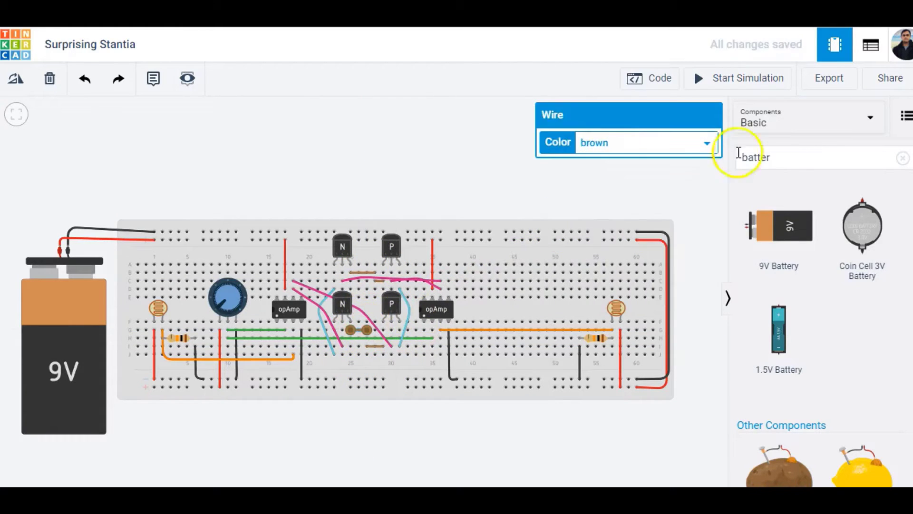
Step: Search the components for "moto" and place a DC Motor above the breadboard's transistors
{"action": "left_click_drag", "start_coordinate": [807, 152], "coordinate": [714, 160]}
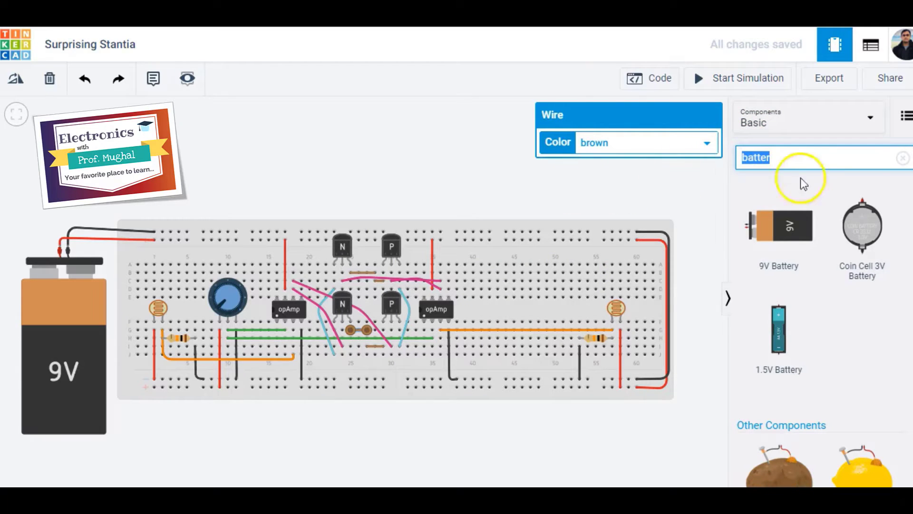
{"action": "type", "text": "moto"}
{"action": "left_click_drag", "start_coordinate": [863, 228], "coordinate": [374, 181]}
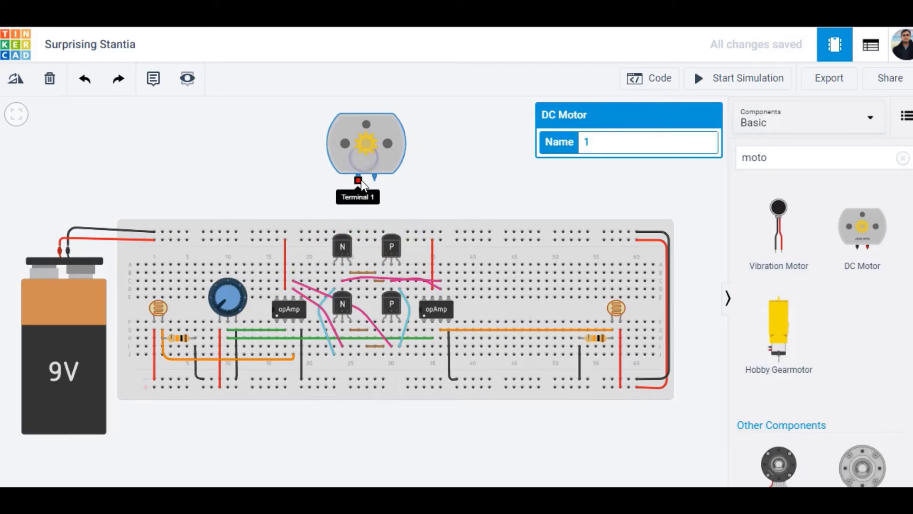
Step: Wire the DC motor's Terminal 1 to column 28 in the breadboard's upper half and colour the wire blue
{"action": "left_click", "coordinate": [359, 178]}
{"action": "left_click", "coordinate": [375, 264]}
{"action": "mouse_move", "coordinate": [364, 152]}
{"action": "left_mouse_down"}
{"action": "mouse_move", "coordinate": [378, 155]}
{"action": "mouse_move", "coordinate": [358, 152]}
{"action": "mouse_move", "coordinate": [360, 161]}
{"action": "left_mouse_up"}
{"action": "left_click_drag", "start_coordinate": [357, 216], "coordinate": [357, 249]}
{"action": "left_click", "coordinate": [377, 268]}
{"action": "left_click", "coordinate": [624, 143]}
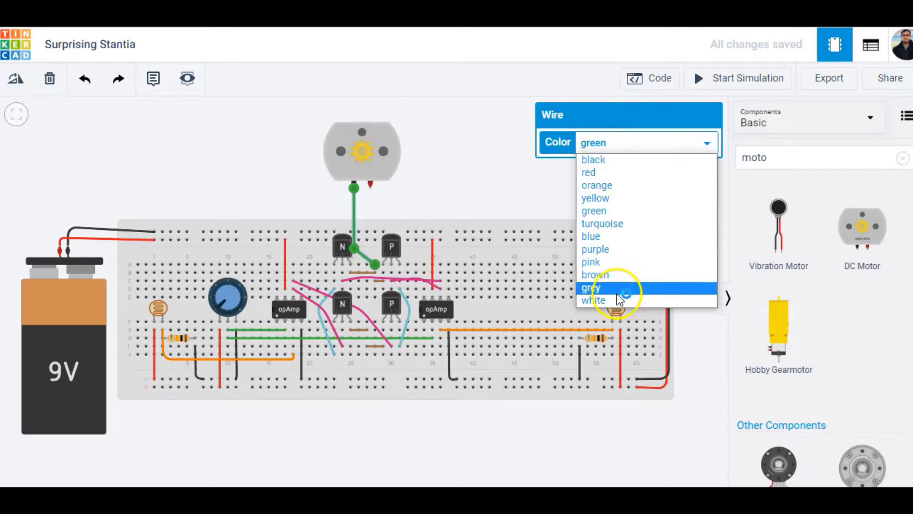
{"action": "left_click", "coordinate": [615, 237]}
Step: Wire the DC motor's second terminal to column 27 in the breadboard's lower half and colour the wire blue
{"action": "left_click", "coordinate": [371, 187]}
{"action": "left_click", "coordinate": [378, 313]}
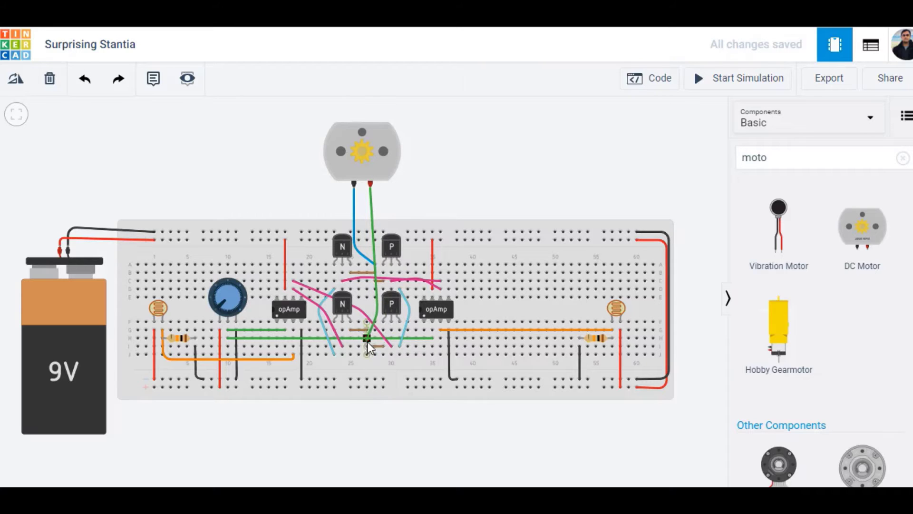
{"action": "left_click", "coordinate": [367, 340]}
{"action": "left_click", "coordinate": [642, 142]}
{"action": "left_click", "coordinate": [591, 236]}
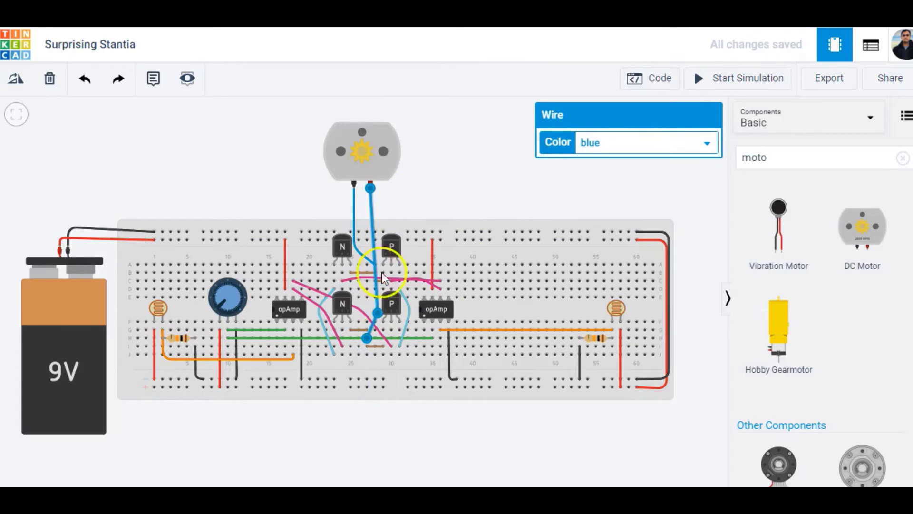
{"action": "left_click", "coordinate": [447, 159]}
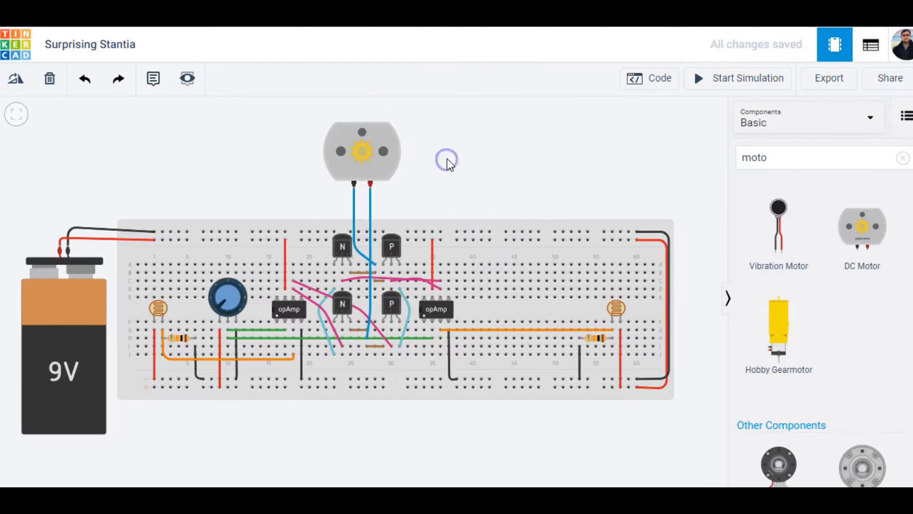
Step: Run the simulation, show the left photoresistor's light control and turn the potentiometer knob to about its midpoint
{"action": "left_click", "coordinate": [699, 80]}
{"action": "left_click", "coordinate": [163, 300]}
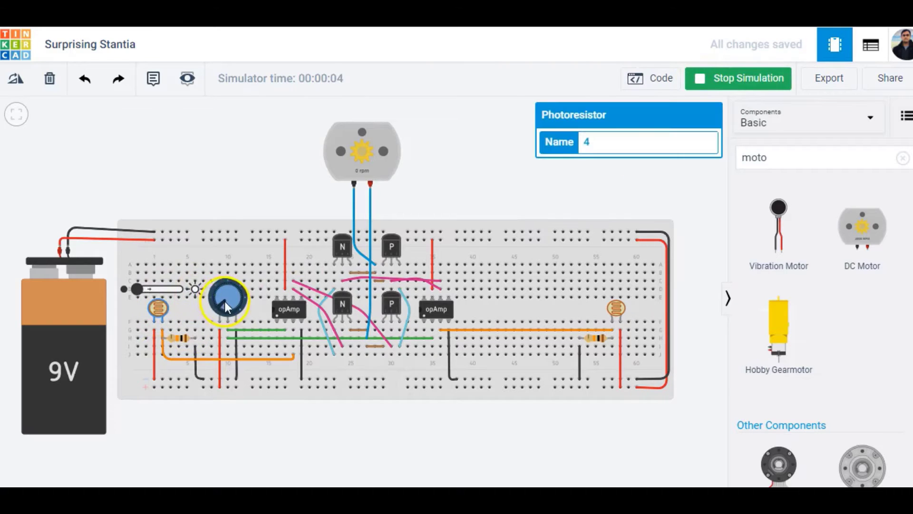
{"action": "left_click", "coordinate": [509, 191]}
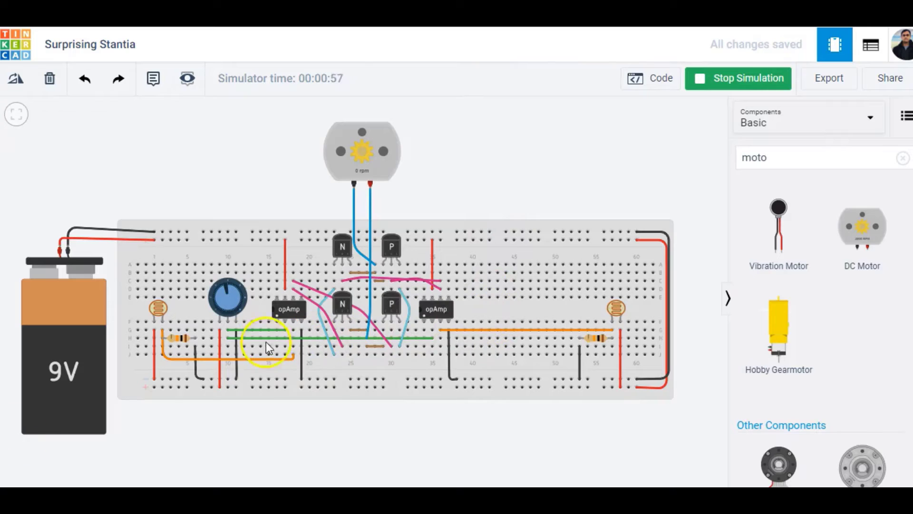
{"action": "left_click", "coordinate": [440, 233]}
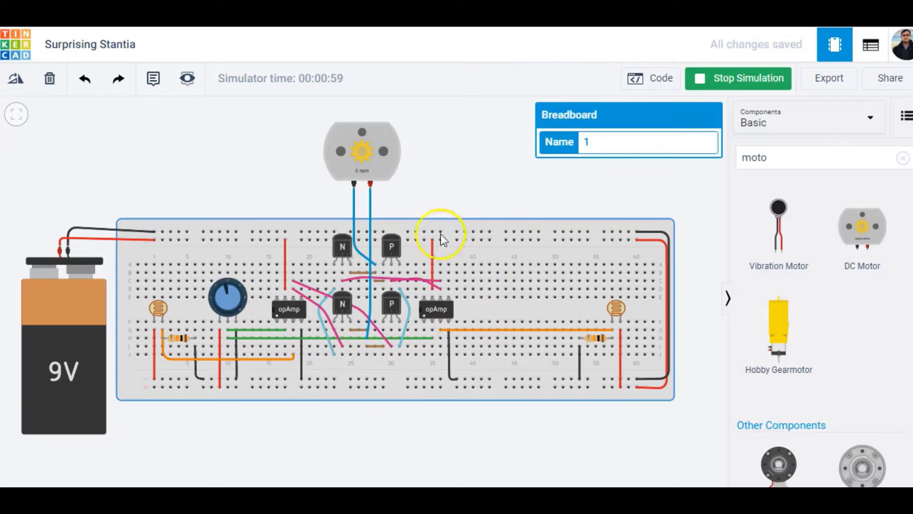
Step: Recolour the two green wires running from the potentiometer to the op-amps yellow
{"action": "left_click", "coordinate": [248, 338]}
{"action": "left_click", "coordinate": [646, 142]}
{"action": "left_click", "coordinate": [632, 198]}
{"action": "left_click", "coordinate": [257, 330]}
{"action": "left_click", "coordinate": [647, 142]}
{"action": "left_click", "coordinate": [641, 198]}
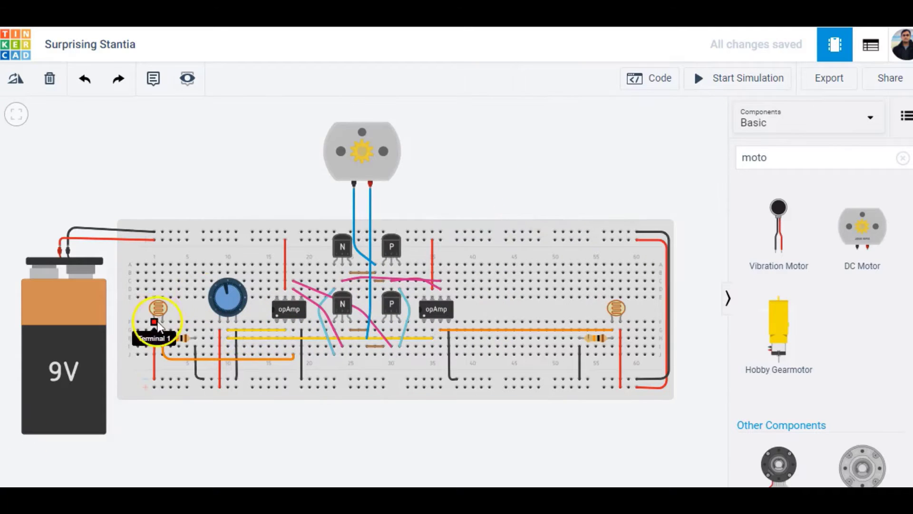
Step: Simulate the circuit with the left photoresistor at full brightness and the right one at its darkest
{"action": "left_click", "coordinate": [158, 308]}
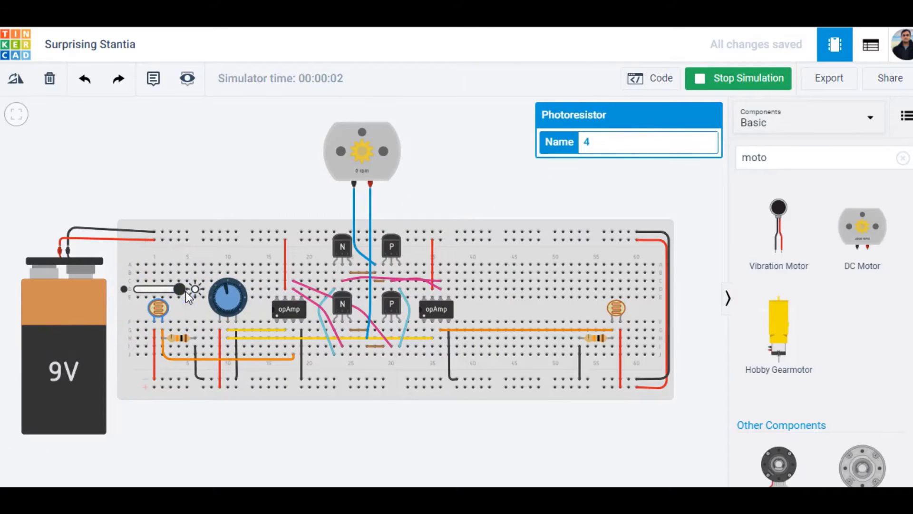
{"action": "left_click", "coordinate": [617, 308]}
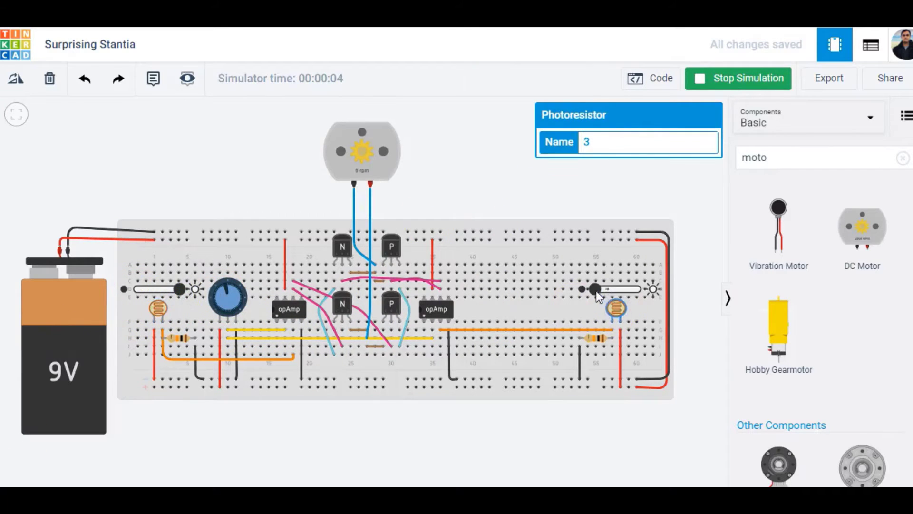
{"action": "left_click_drag", "start_coordinate": [596, 291], "coordinate": [576, 292]}
{"action": "left_click", "coordinate": [181, 363]}
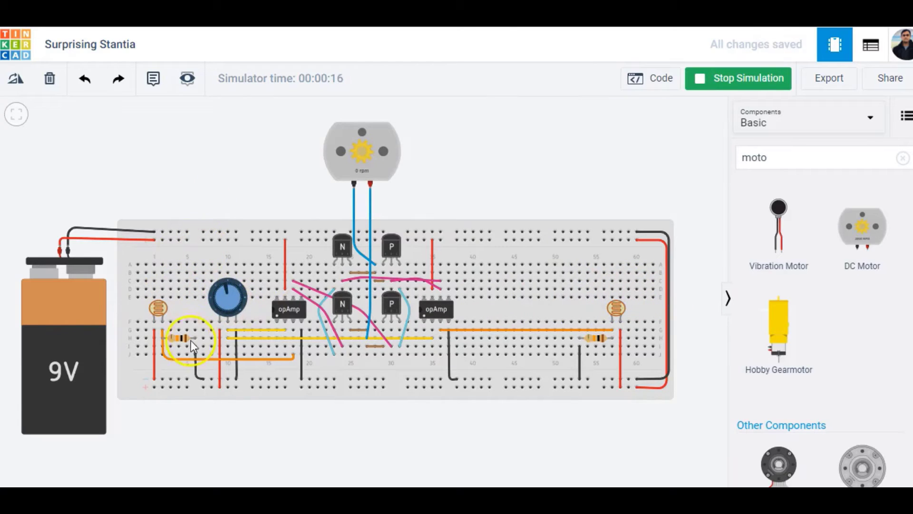
Step: Stop the simulation, check the orange wire beside the left photoresistor's resistor, and briefly rerun the simulation
{"action": "left_click", "coordinate": [165, 340]}
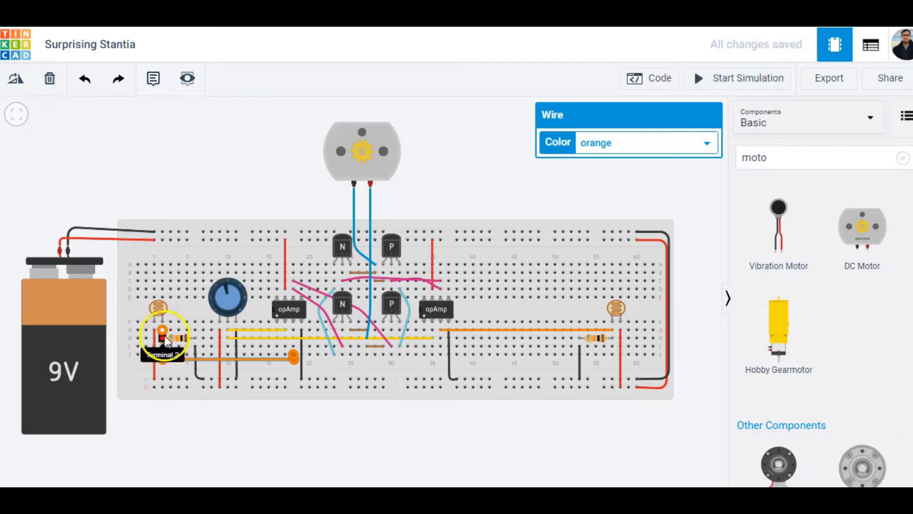
{"action": "left_click", "coordinate": [235, 164]}
{"action": "left_click", "coordinate": [710, 83]}
{"action": "left_click", "coordinate": [738, 83]}
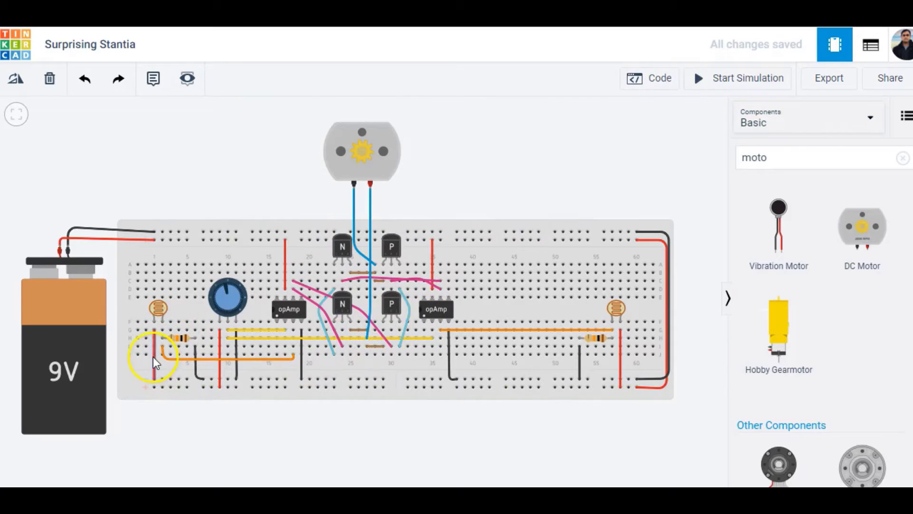
Step: Move the lower end of the left photoresistor's red wire from the negative rail to the positive rail
{"action": "left_click", "coordinate": [155, 380]}
{"action": "left_click", "coordinate": [156, 382]}
Step: Restart the simulation and select the left photoresistor to test its light level
{"action": "left_click", "coordinate": [703, 78]}
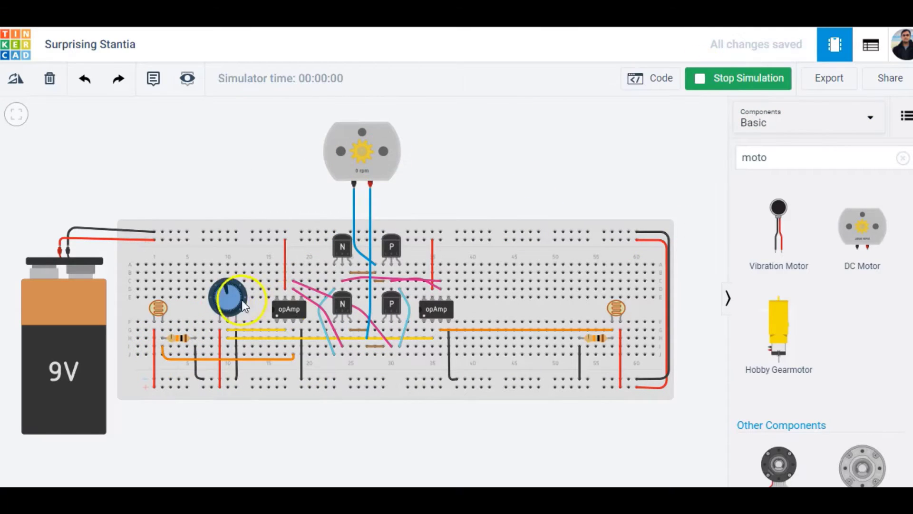
{"action": "left_click", "coordinate": [159, 309]}
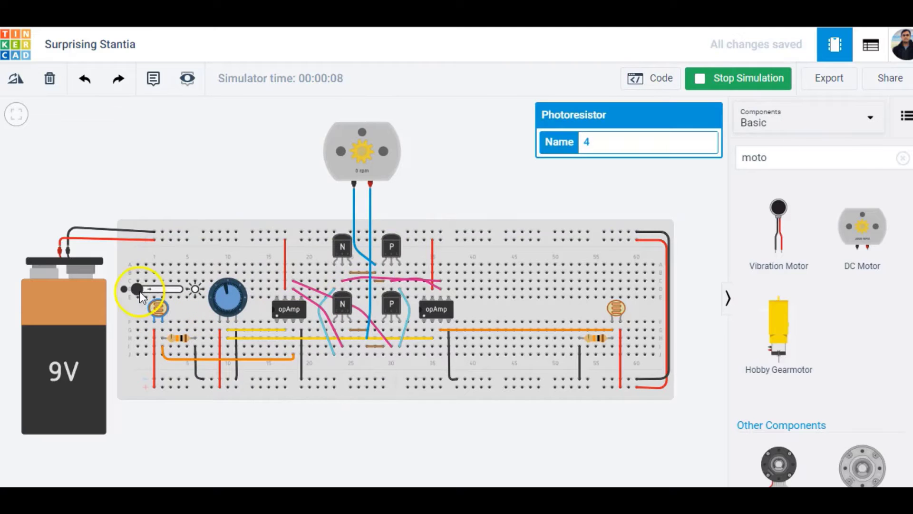
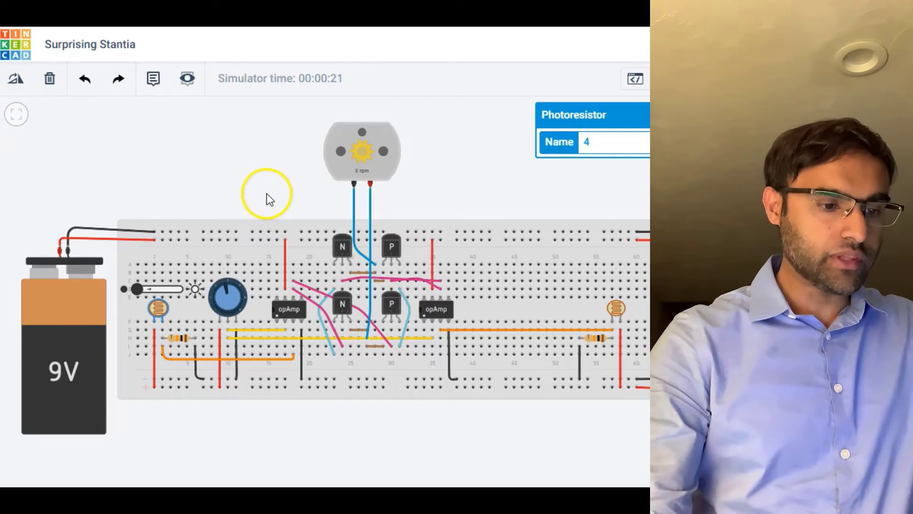
Step: Raise the left photoresistor to full brightness in the running simulation and trace its orange output wire to the left op-amp
{"action": "left_click", "coordinate": [227, 134]}
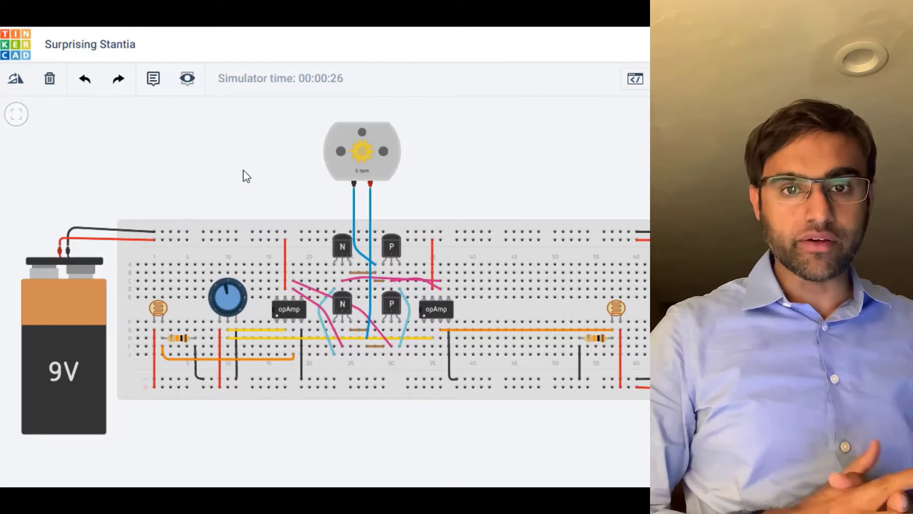
{"action": "left_click", "coordinate": [204, 151]}
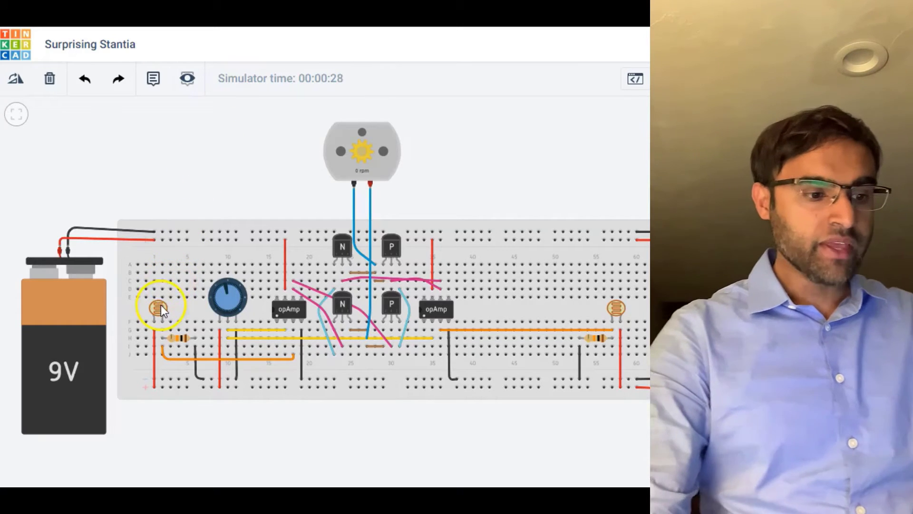
{"action": "left_click", "coordinate": [161, 307]}
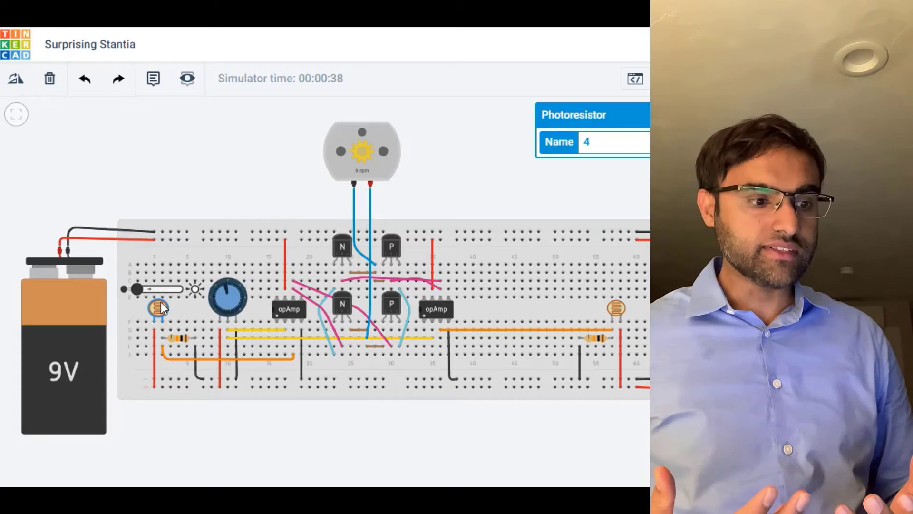
{"action": "left_click", "coordinate": [140, 289]}
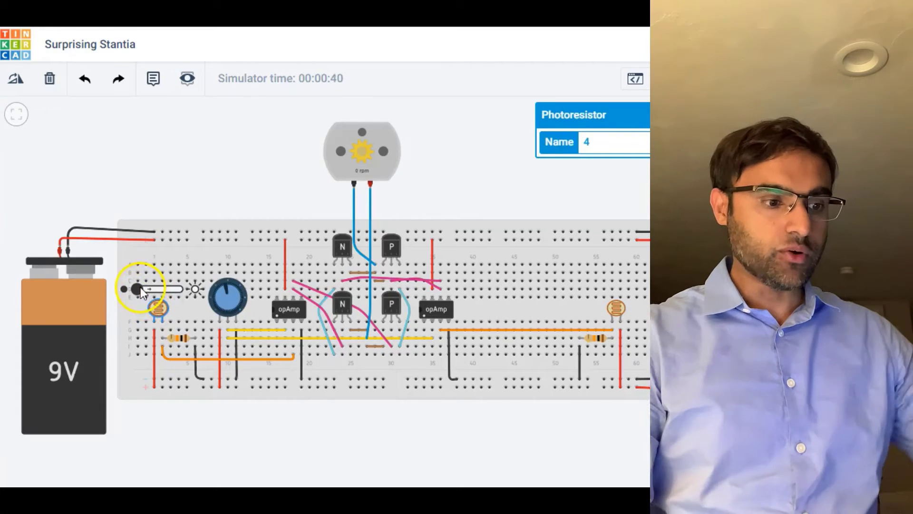
{"action": "left_click_drag", "start_coordinate": [138, 290], "coordinate": [161, 290]}
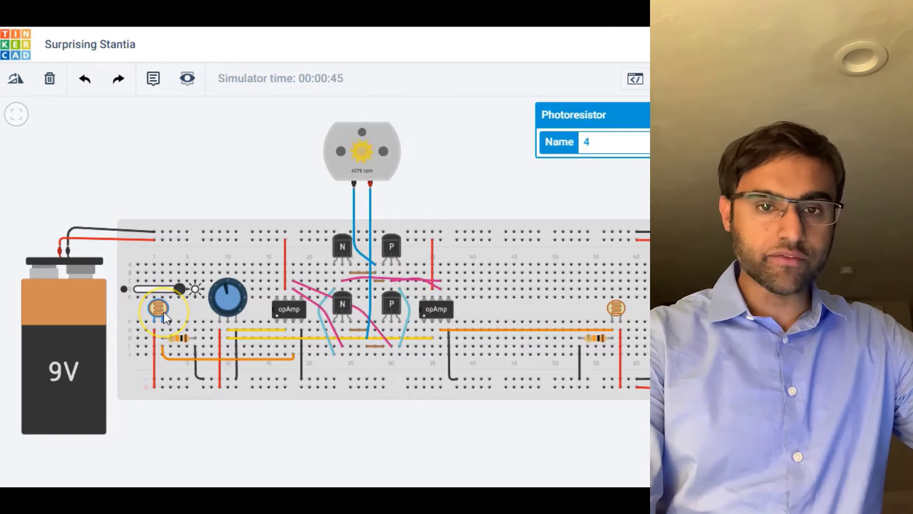
{"action": "left_click_drag", "start_coordinate": [163, 312], "coordinate": [164, 361]}
{"action": "left_click", "coordinate": [273, 366]}
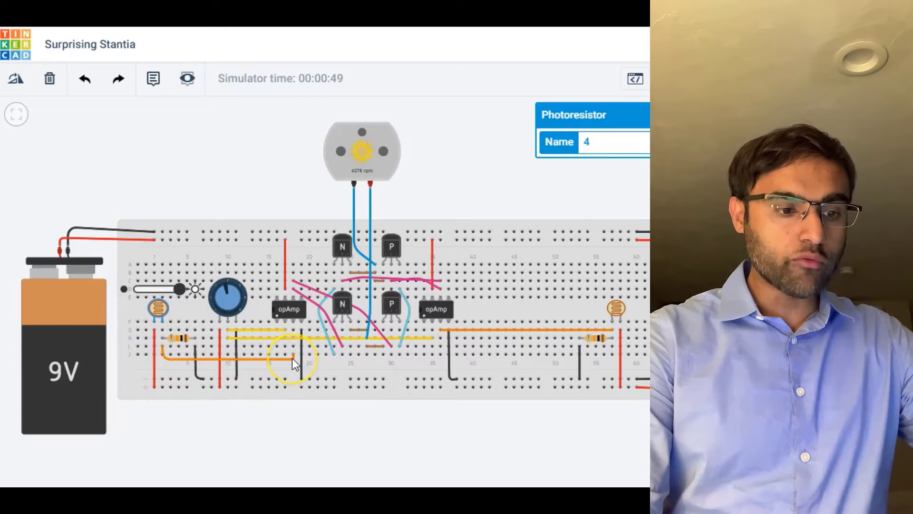
{"action": "left_click", "coordinate": [298, 322]}
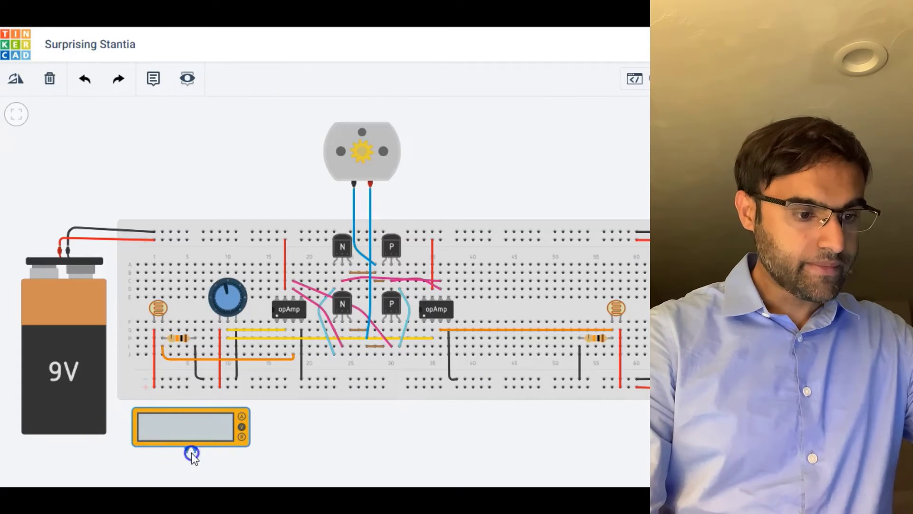
Step: Add two voltage-mode multimeters below the breadboard and wire the left one between the left op-amp's In+ pin and the negative rail
{"action": "left_click", "coordinate": [192, 454]}
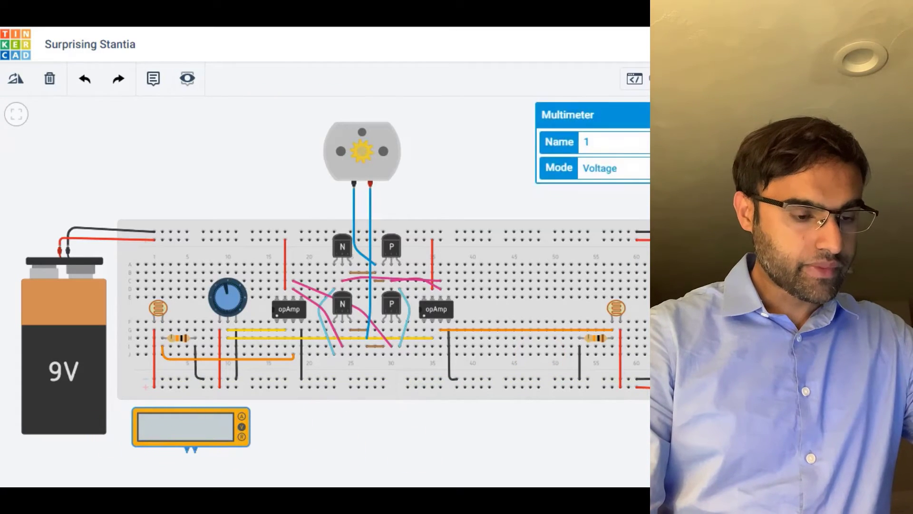
{"action": "left_click", "coordinate": [780, 295]}
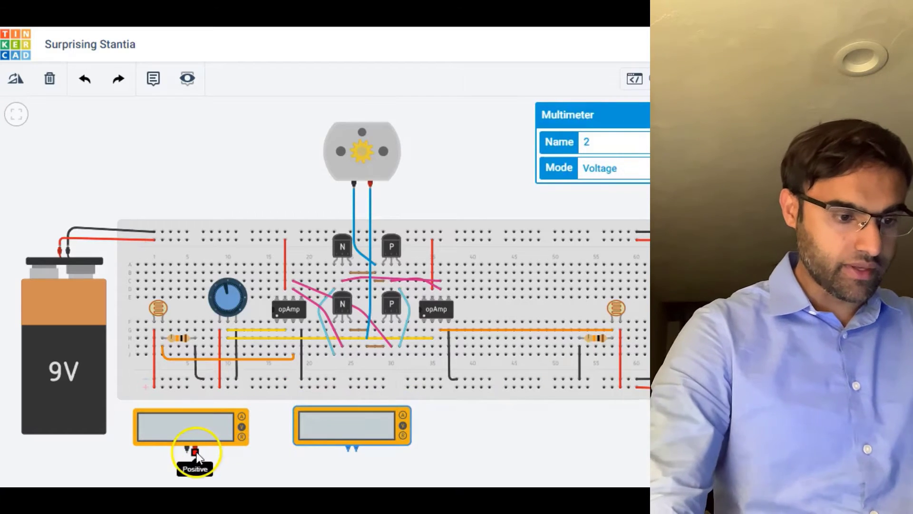
{"action": "left_click", "coordinate": [195, 452]}
{"action": "left_click", "coordinate": [293, 324]}
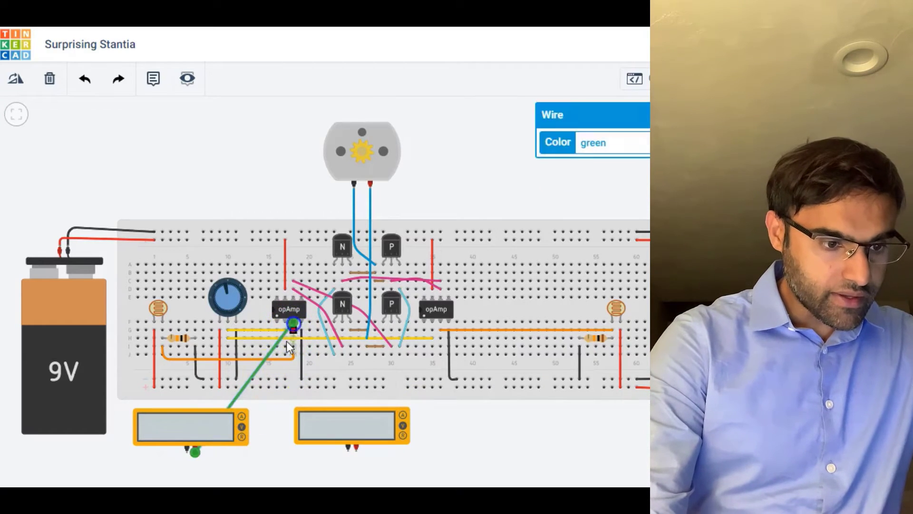
{"action": "left_click", "coordinate": [189, 452]}
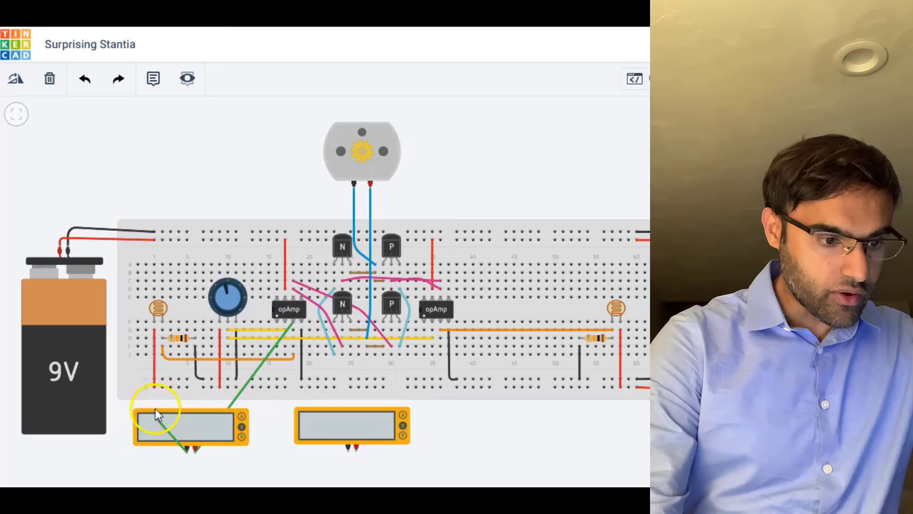
{"action": "left_click", "coordinate": [164, 380]}
{"action": "left_click", "coordinate": [294, 328]}
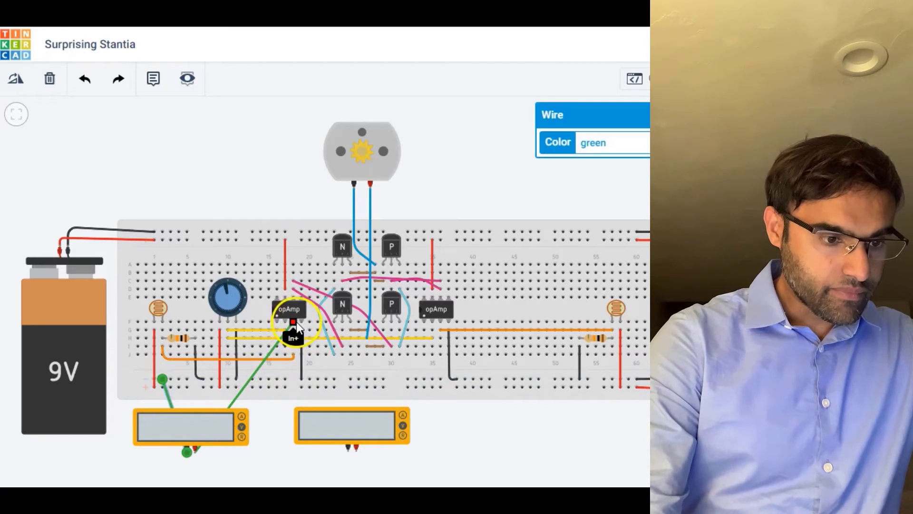
Step: Wire the second multimeter's positive lead to the left op-amp's inverting input and its negative lead to the lower negative rail
{"action": "left_click", "coordinate": [355, 450]}
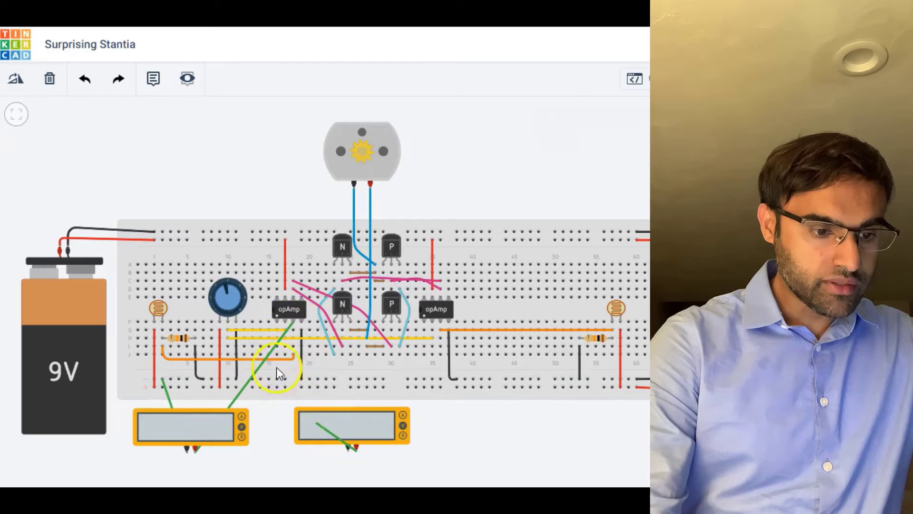
{"action": "left_click", "coordinate": [284, 324]}
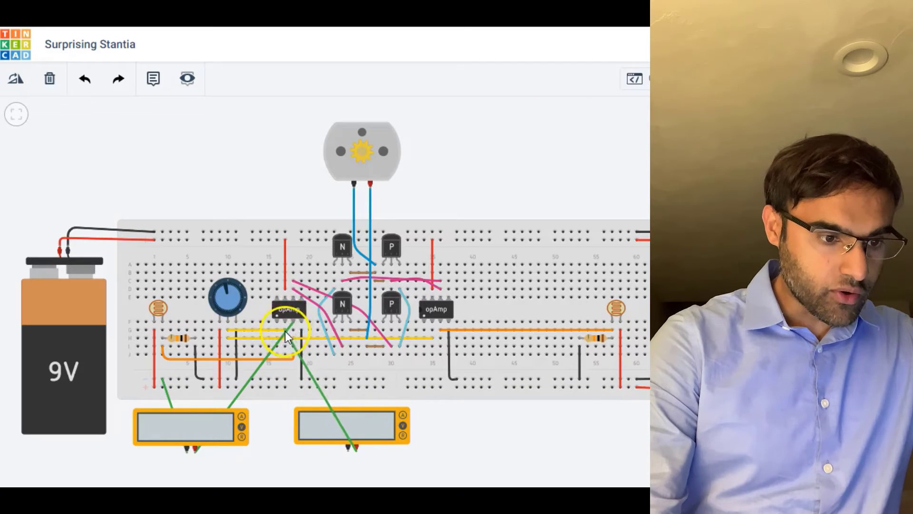
{"action": "left_click", "coordinate": [284, 321]}
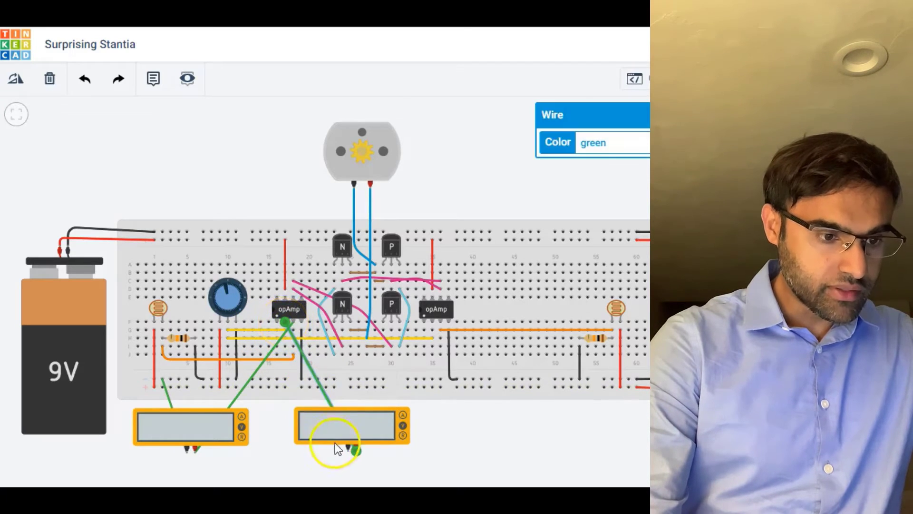
{"action": "left_click", "coordinate": [346, 452]}
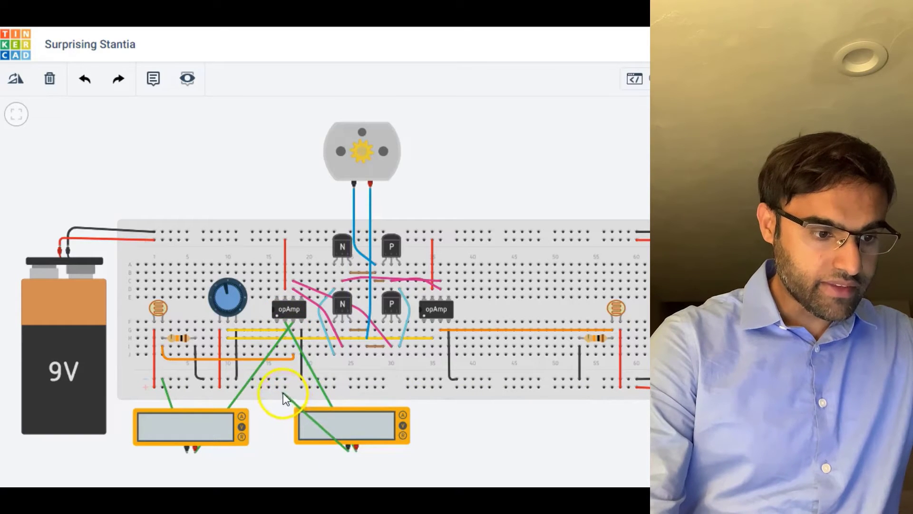
{"action": "left_click", "coordinate": [283, 379]}
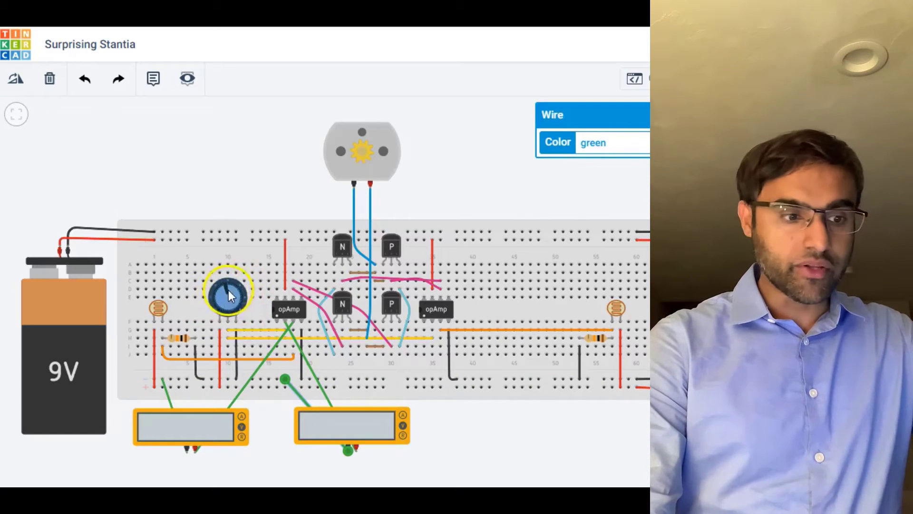
Step: Run the simulation and adjust the potentiometer so the reference voltage at the left op-amp is about 4.09 V
{"action": "left_click", "coordinate": [735, 79]}
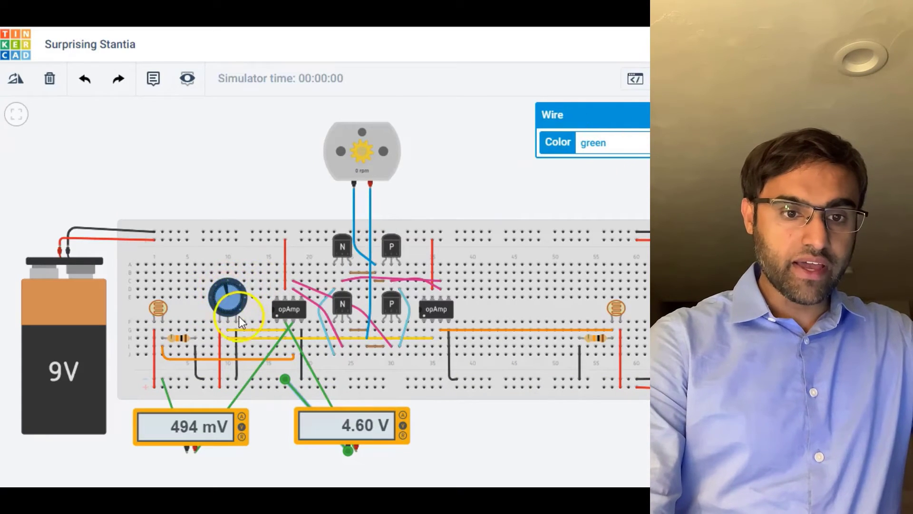
{"action": "mouse_move", "coordinate": [226, 287]}
{"action": "left_mouse_down"}
{"action": "mouse_move", "coordinate": [241, 294]}
{"action": "mouse_move", "coordinate": [220, 280]}
{"action": "mouse_move", "coordinate": [222, 295]}
{"action": "mouse_move", "coordinate": [232, 284]}
{"action": "left_mouse_up"}
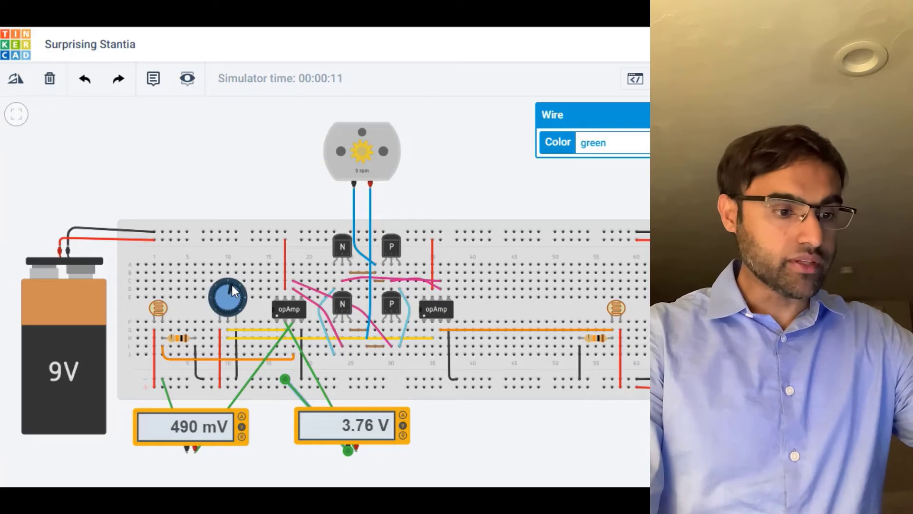
{"action": "left_click_drag", "start_coordinate": [232, 285], "coordinate": [229, 283]}
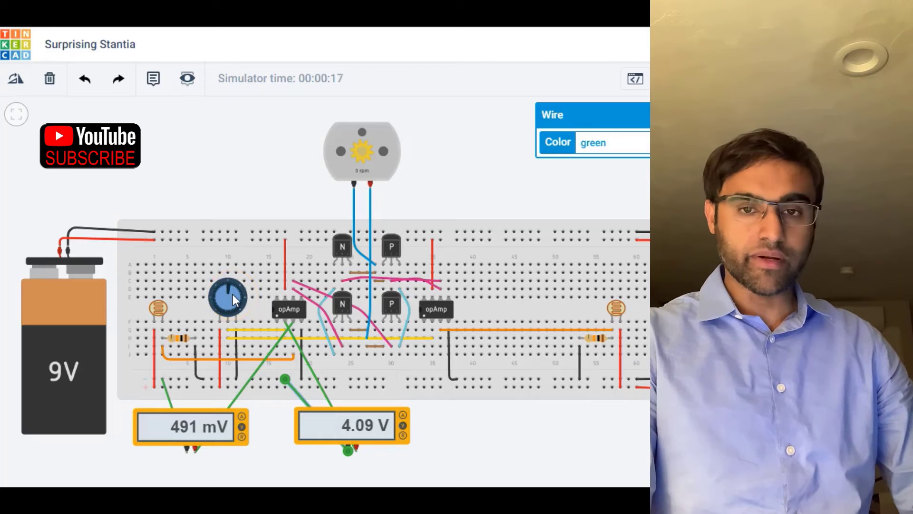
{"action": "left_click", "coordinate": [231, 308]}
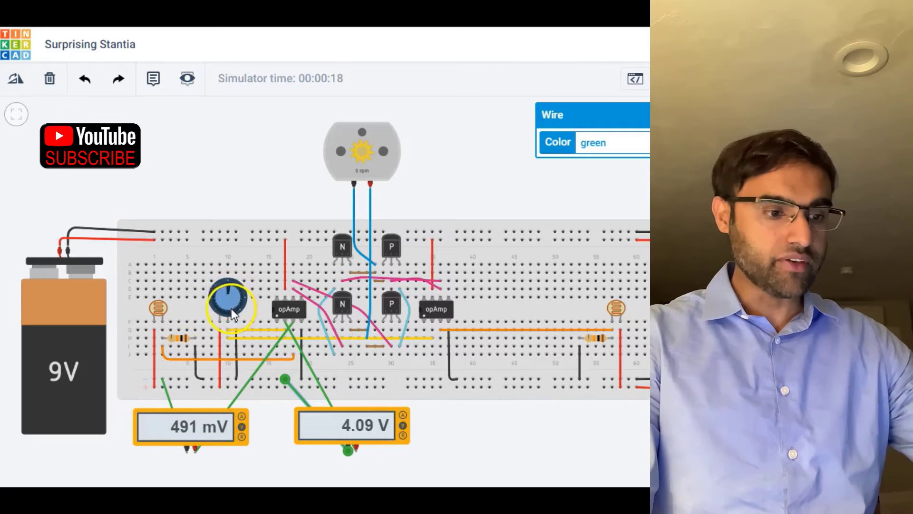
Step: Set the left photoresistor to full brightness and compare the two op-amp input voltages on the multimeters
{"action": "left_click", "coordinate": [160, 308]}
{"action": "left_click_drag", "start_coordinate": [138, 288], "coordinate": [181, 292]}
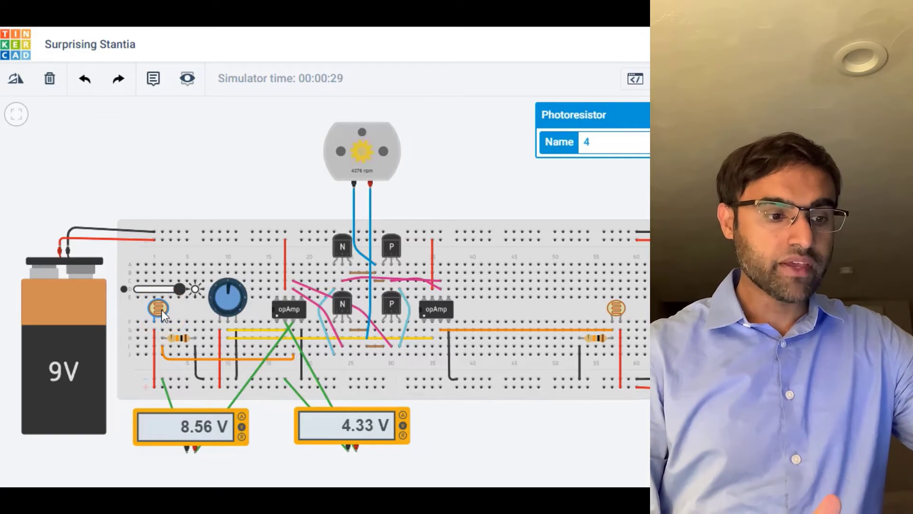
{"action": "left_click", "coordinate": [157, 352]}
{"action": "left_click", "coordinate": [249, 363]}
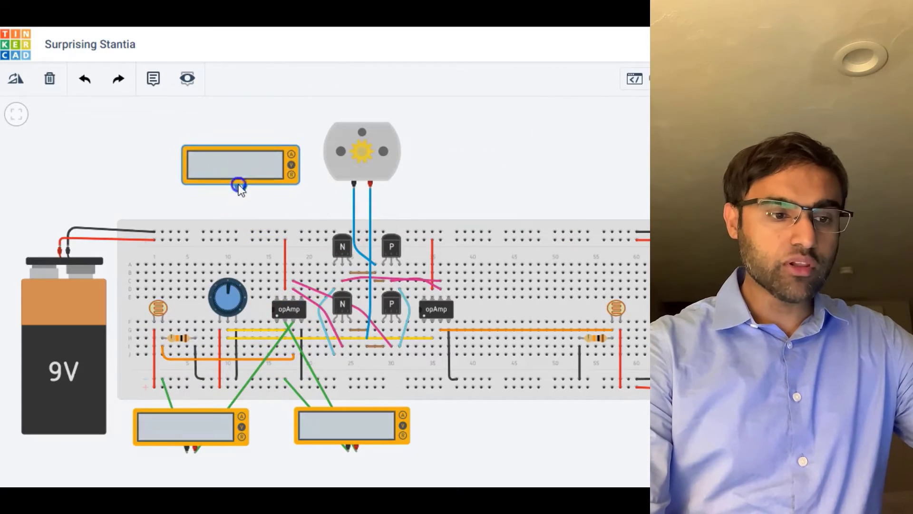
Step: Stop the simulation, add a third multimeter above the breadboard, and wire it between the left op-amp's output and the upper negative rail
{"action": "left_click", "coordinate": [237, 182]}
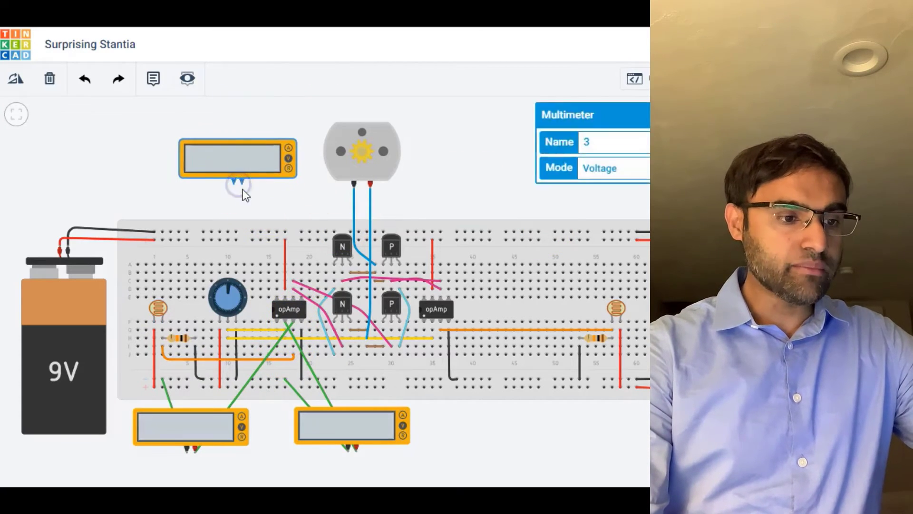
{"action": "left_click", "coordinate": [241, 184]}
{"action": "left_click", "coordinate": [293, 299]}
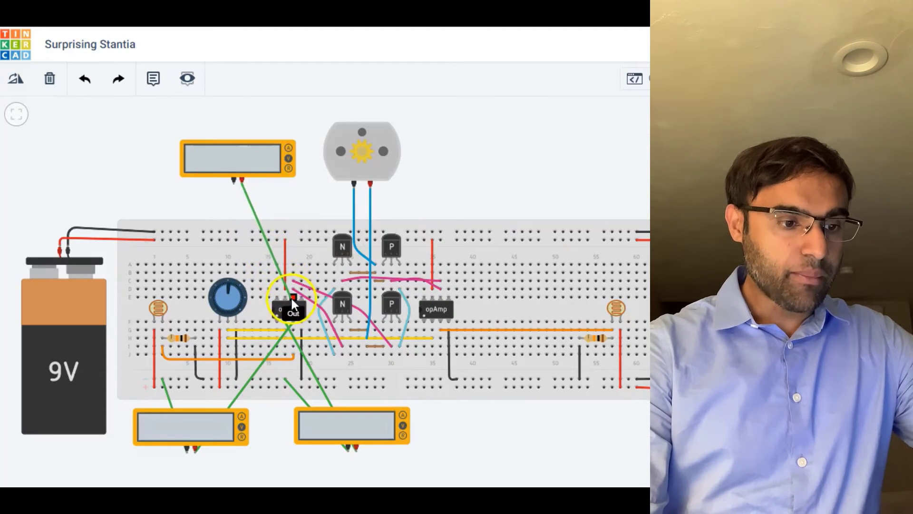
{"action": "left_click", "coordinate": [233, 184]}
{"action": "left_click", "coordinate": [227, 231]}
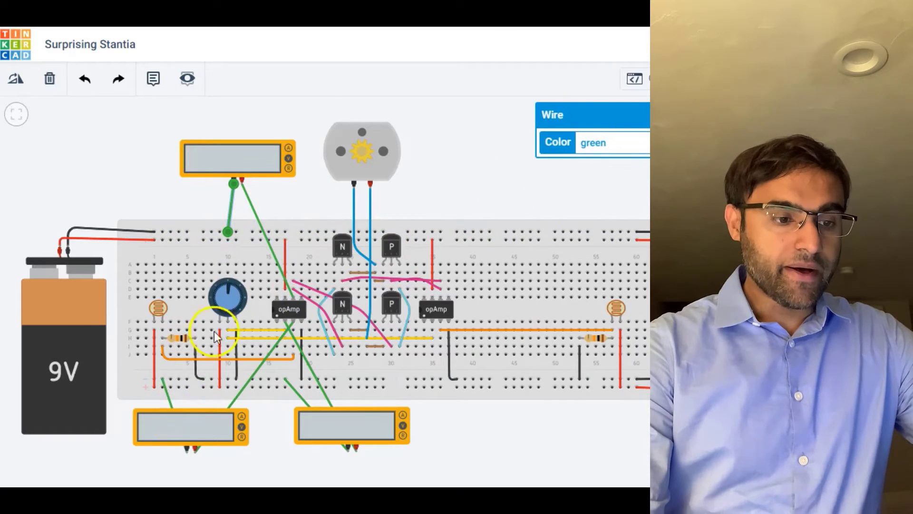
Step: Rerun the simulation with the left photoresistor at full brightness to check the op-amp output, and raise the right photoresistor's light too
{"action": "left_click", "coordinate": [159, 307]}
{"action": "left_click_drag", "start_coordinate": [142, 292], "coordinate": [184, 292]}
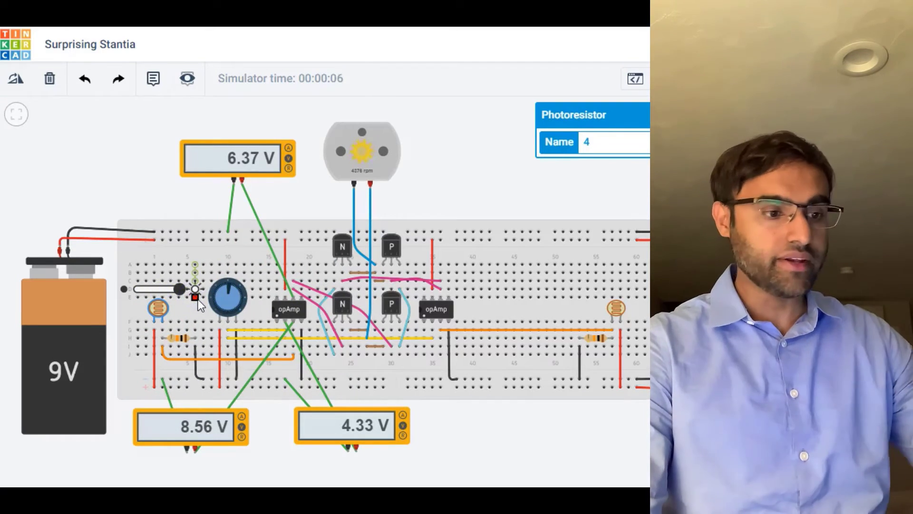
{"action": "left_click", "coordinate": [177, 293]}
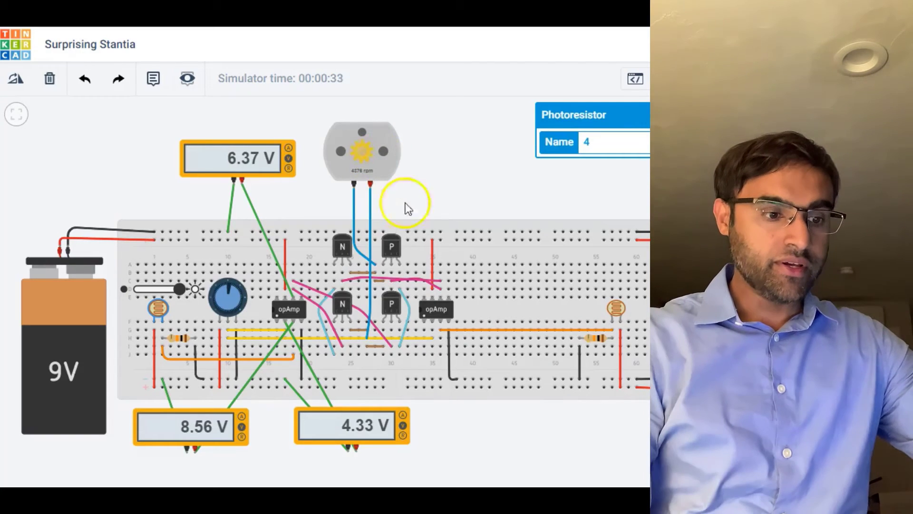
{"action": "left_click", "coordinate": [618, 308]}
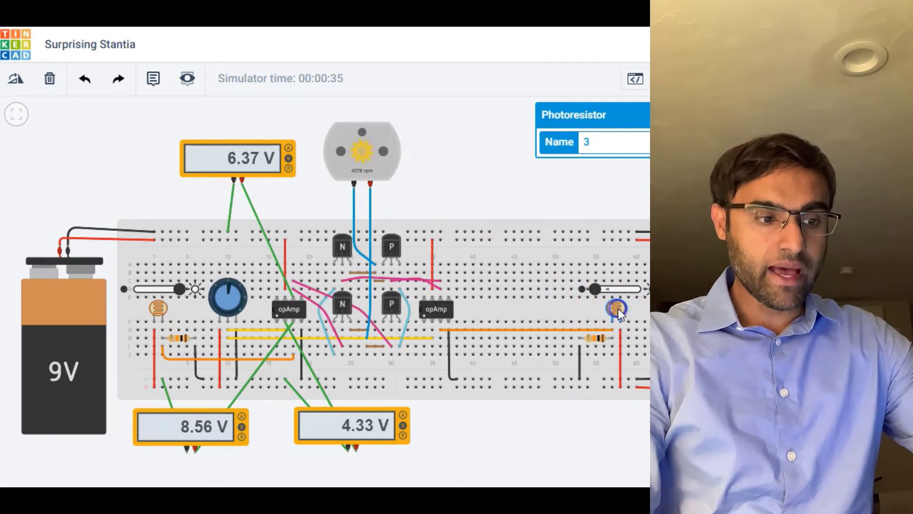
{"action": "left_click_drag", "start_coordinate": [597, 290], "coordinate": [637, 289]}
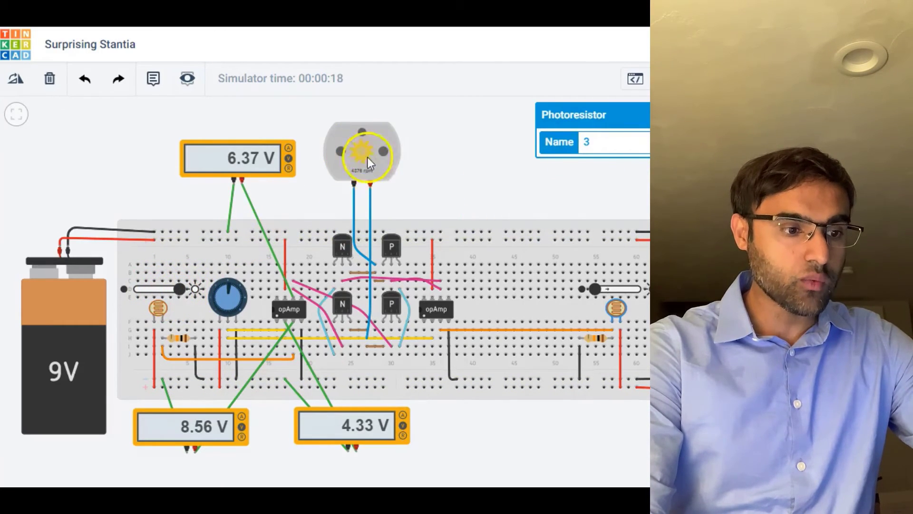
Step: Darken the left photoresistor and test the motor with the right one at full brightness, returning the right one to darkest
{"action": "left_click_drag", "start_coordinate": [180, 288], "coordinate": [135, 289]}
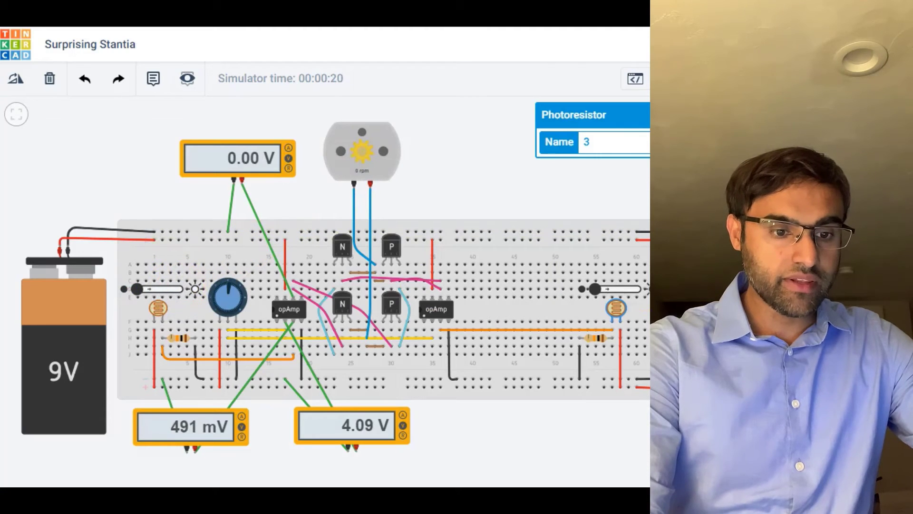
{"action": "left_click_drag", "start_coordinate": [596, 289], "coordinate": [641, 290]}
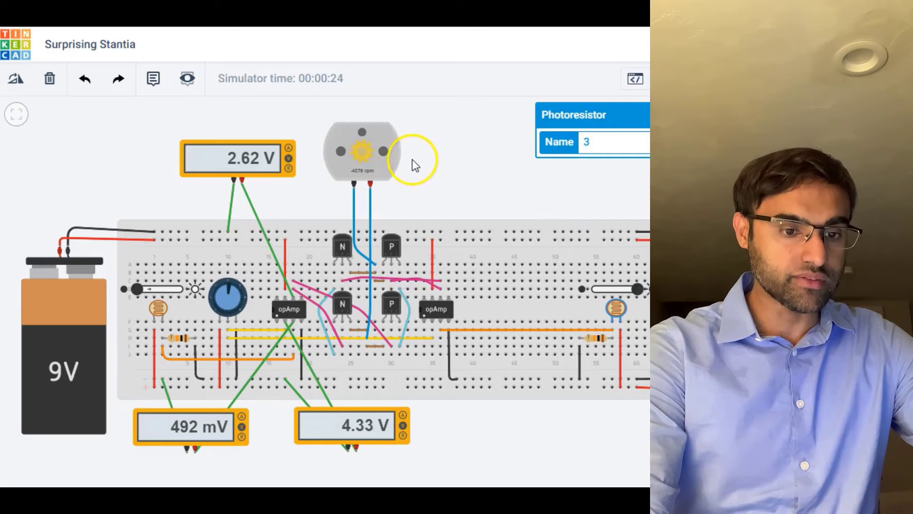
{"action": "left_click_drag", "start_coordinate": [640, 289], "coordinate": [587, 290]}
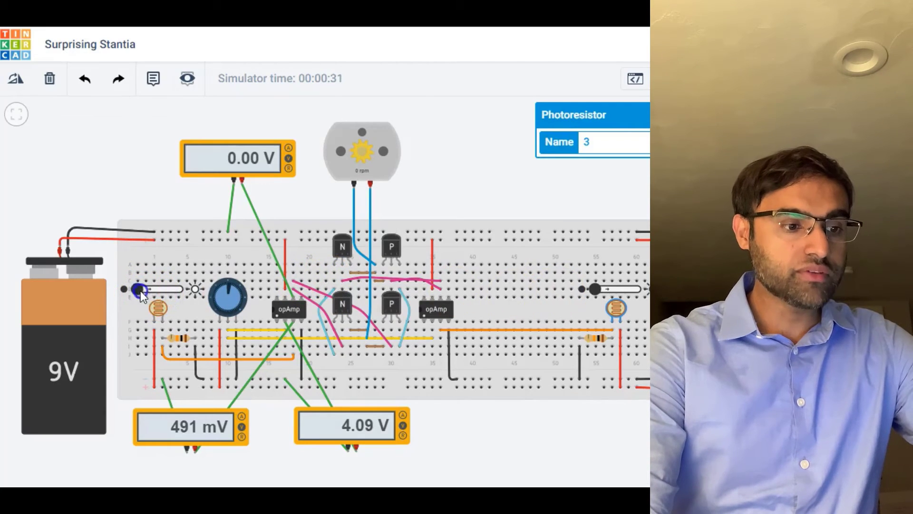
Step: Set both photoresistors to full brightness to test the motor under equal light
{"action": "left_click_drag", "start_coordinate": [141, 290], "coordinate": [180, 289]}
{"action": "left_click_drag", "start_coordinate": [594, 289], "coordinate": [638, 288]}
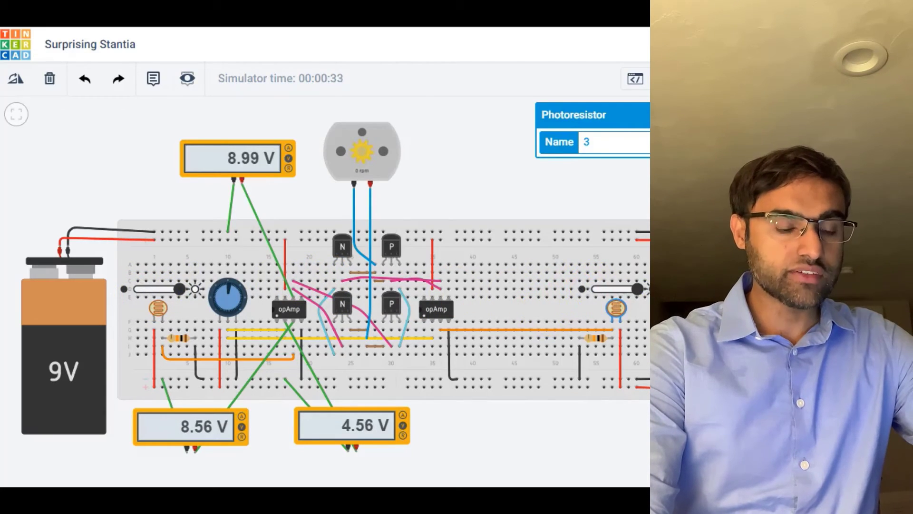
{"action": "left_click", "coordinate": [583, 214]}
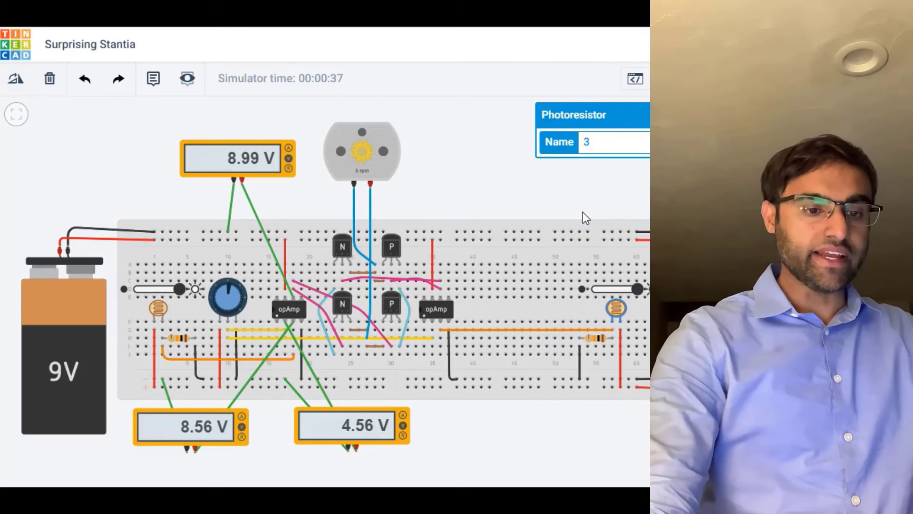
Step: Darken the right photoresistor fully while the left one stays at full brightness to test the motor under unequal light
{"action": "left_click", "coordinate": [566, 224]}
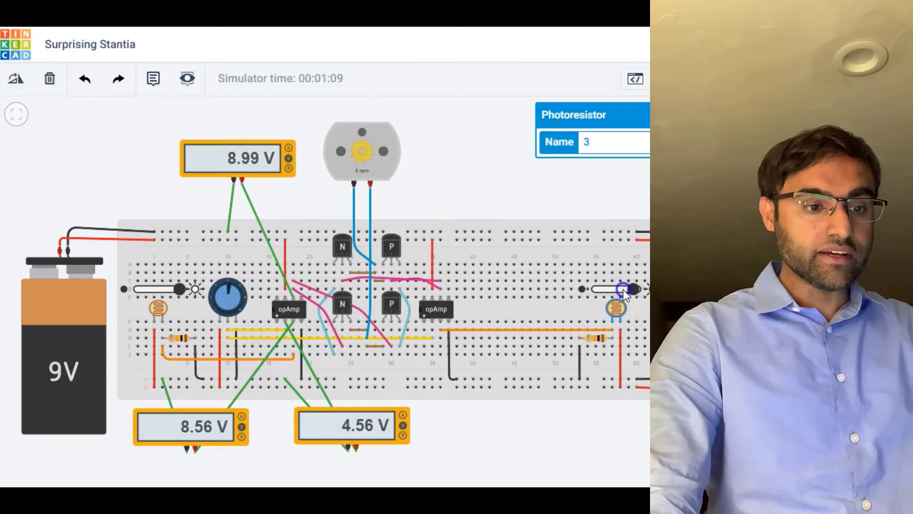
{"action": "left_click_drag", "start_coordinate": [623, 289], "coordinate": [591, 289]}
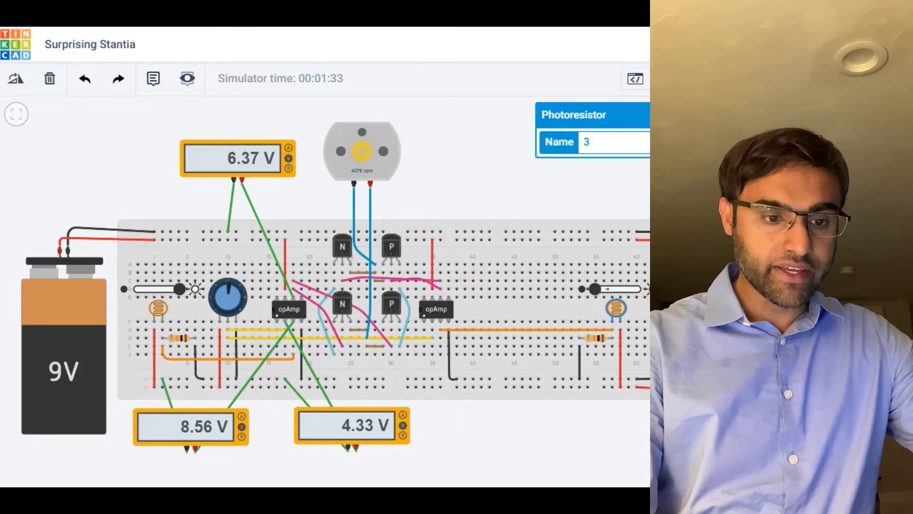
Step: Add a fourth multimeter below the breadboard, wire it between the right op-amp's In+ and the lower negative rail, and run the simulation
{"action": "left_click_drag", "start_coordinate": [647, 419], "coordinate": [552, 452]}
{"action": "left_click", "coordinate": [551, 450]}
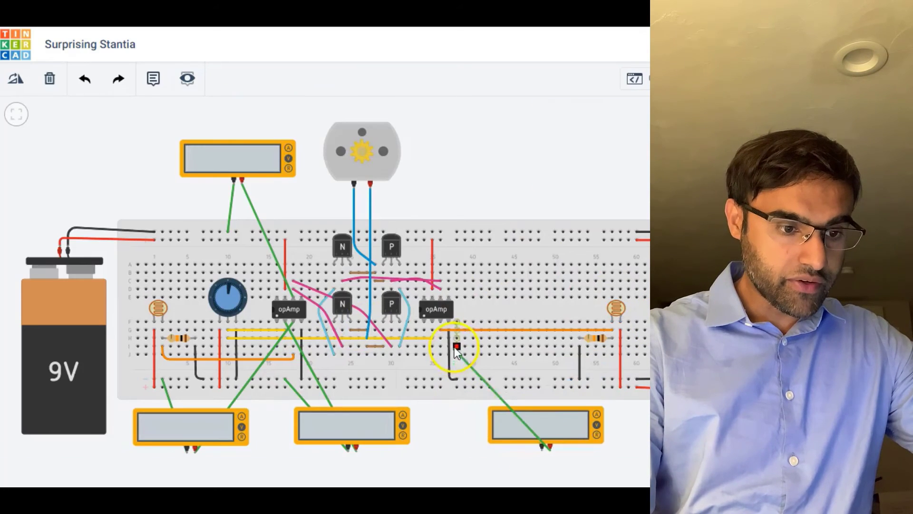
{"action": "left_click", "coordinate": [441, 323]}
{"action": "left_click", "coordinate": [526, 444]}
{"action": "left_click", "coordinate": [541, 452]}
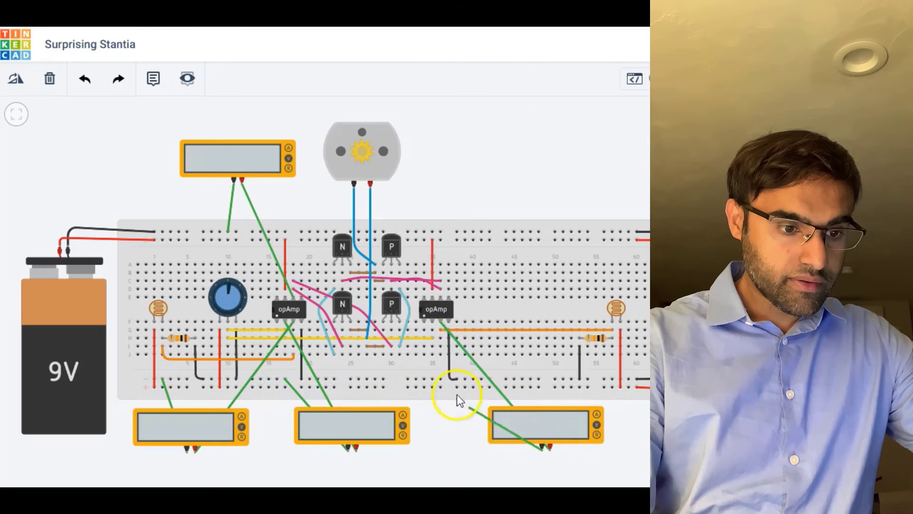
{"action": "left_click_drag", "start_coordinate": [441, 341], "coordinate": [441, 380]}
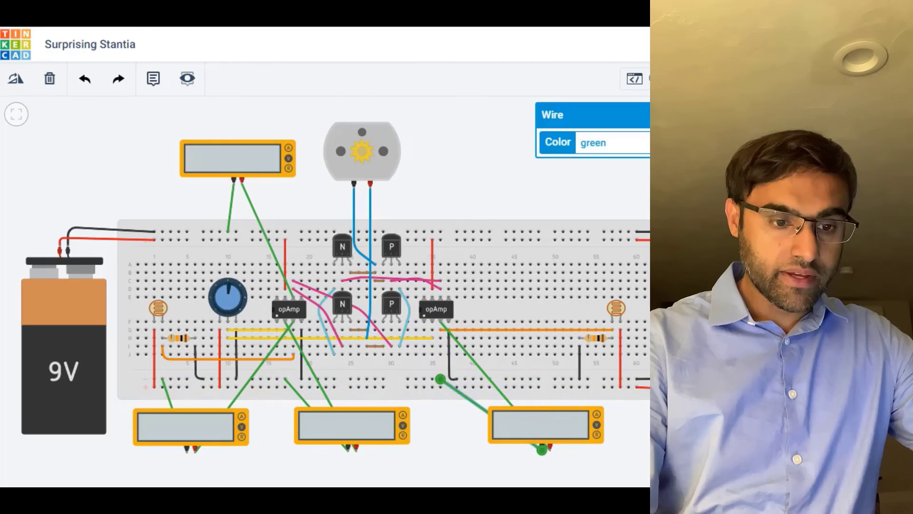
{"action": "left_click", "coordinate": [731, 79]}
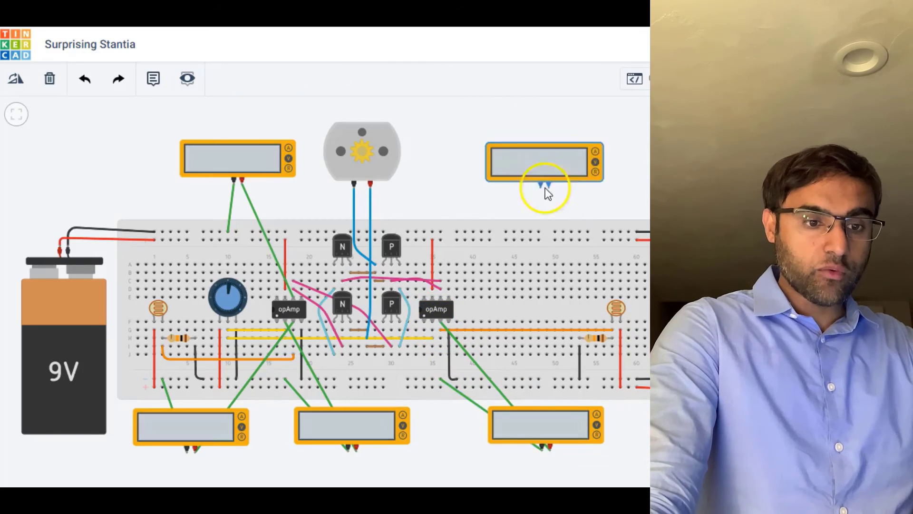
Step: Add a fifth multimeter above the breadboard in Voltage mode and wire it between the right op-amp's output and the upper negative rail
{"action": "left_click", "coordinate": [536, 173]}
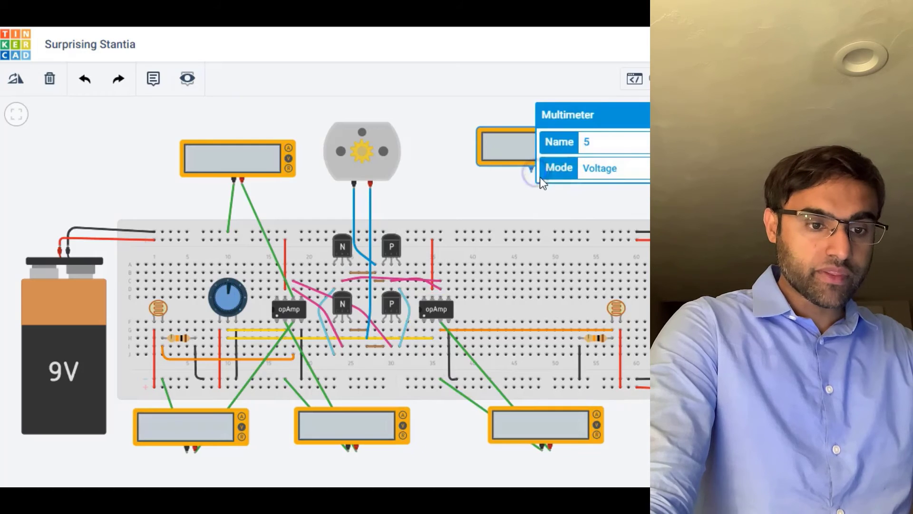
{"action": "left_click", "coordinate": [517, 184]}
{"action": "left_click", "coordinate": [519, 189]}
{"action": "left_click", "coordinate": [464, 230]}
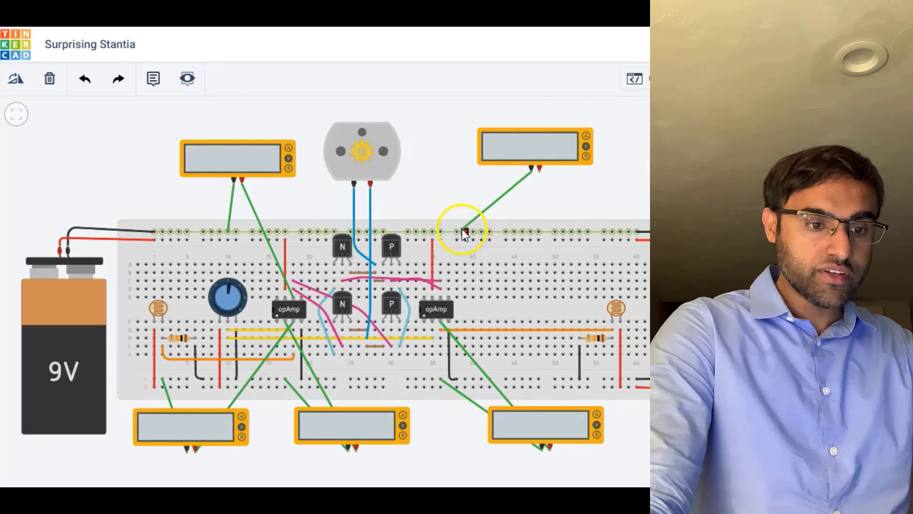
{"action": "left_click", "coordinate": [539, 170]}
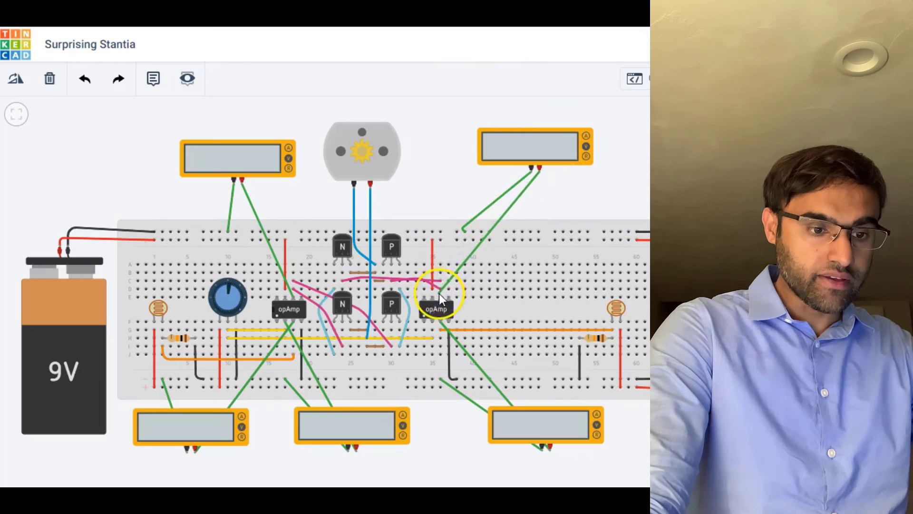
{"action": "left_click", "coordinate": [439, 297]}
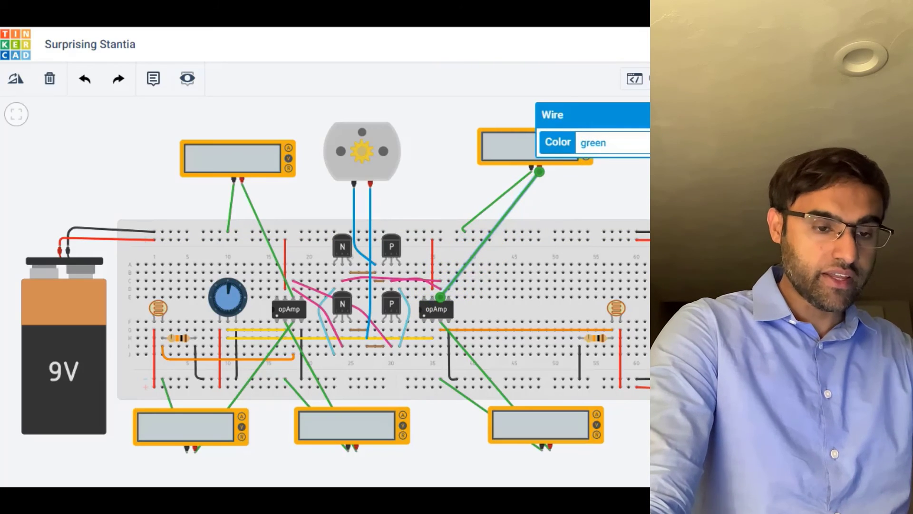
Step: Rerun the simulation and set the right photoresistor to full brightness with the left one dark
{"action": "left_click", "coordinate": [732, 79]}
{"action": "left_click", "coordinate": [616, 202]}
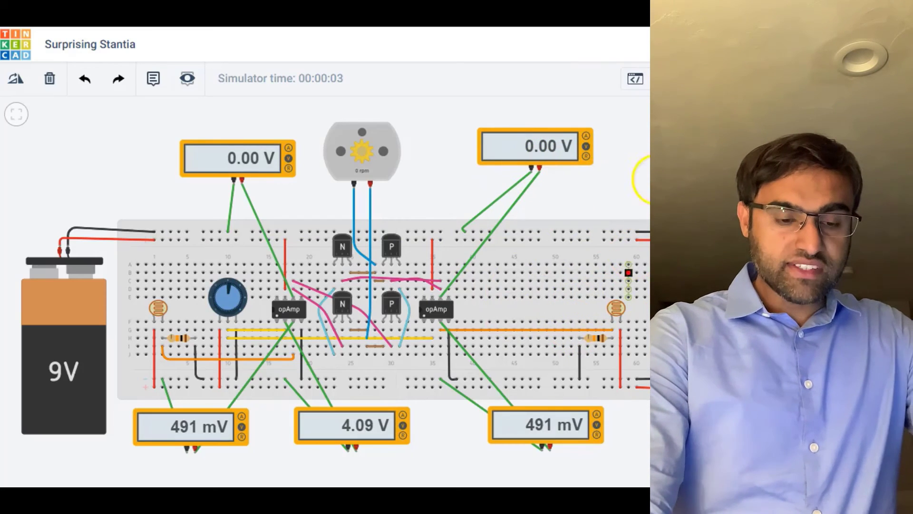
{"action": "left_click", "coordinate": [617, 310]}
{"action": "left_click", "coordinate": [595, 289]}
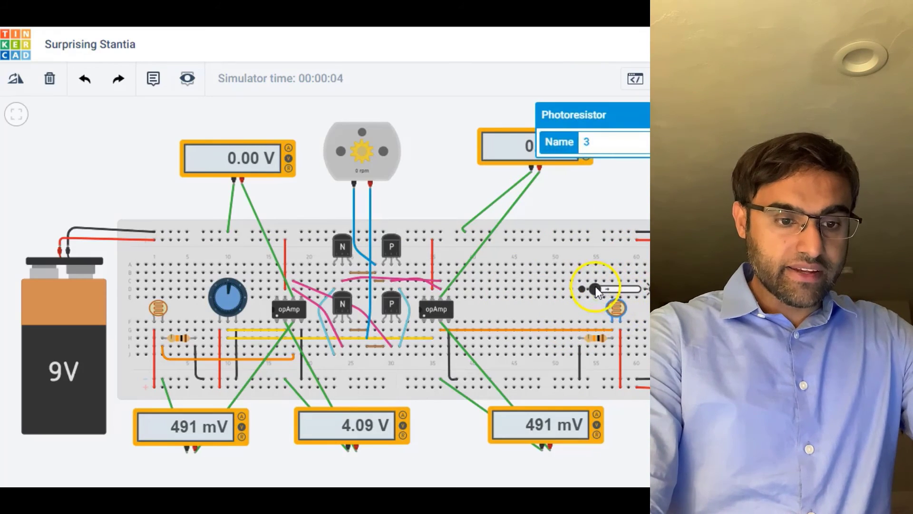
{"action": "left_click_drag", "start_coordinate": [595, 289], "coordinate": [637, 289]}
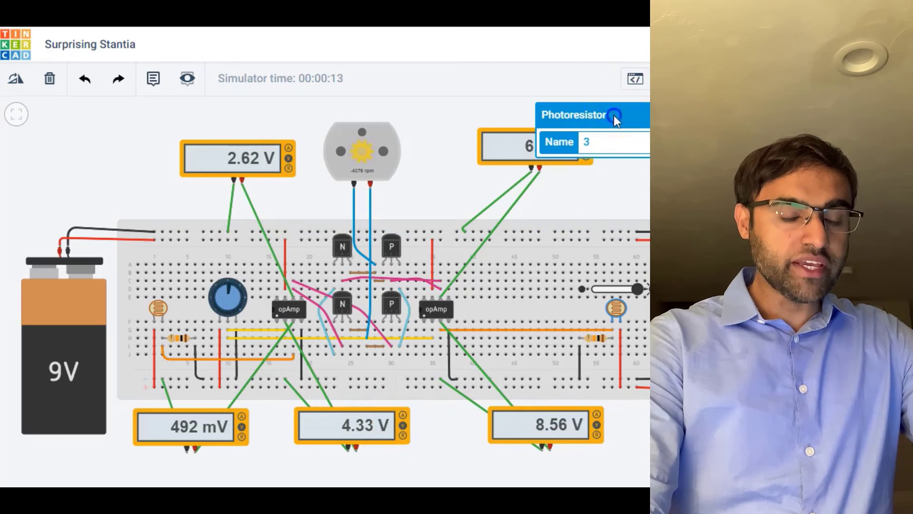
Step: Examine the multimeter on the right op-amp's output and compare it with the left op-amp's output and the motor speed
{"action": "left_click", "coordinate": [501, 149]}
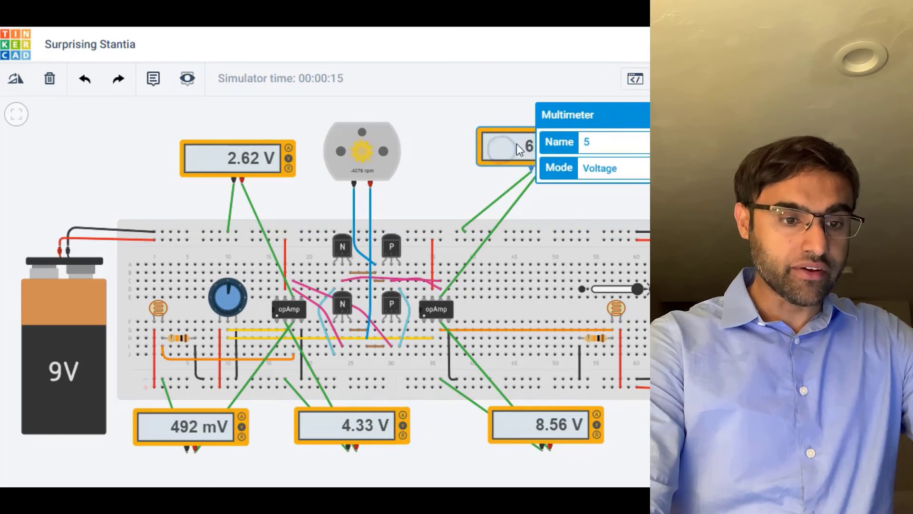
{"action": "left_click", "coordinate": [597, 190]}
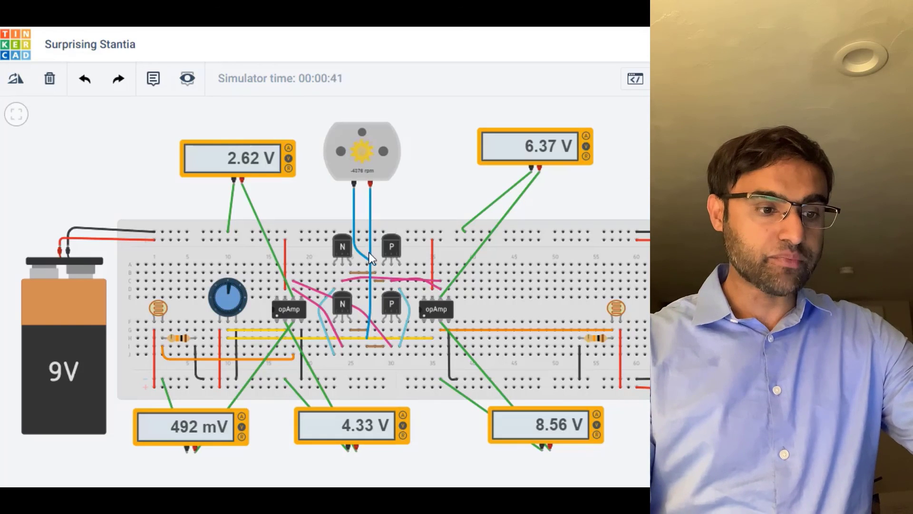
{"action": "left_click", "coordinate": [432, 230]}
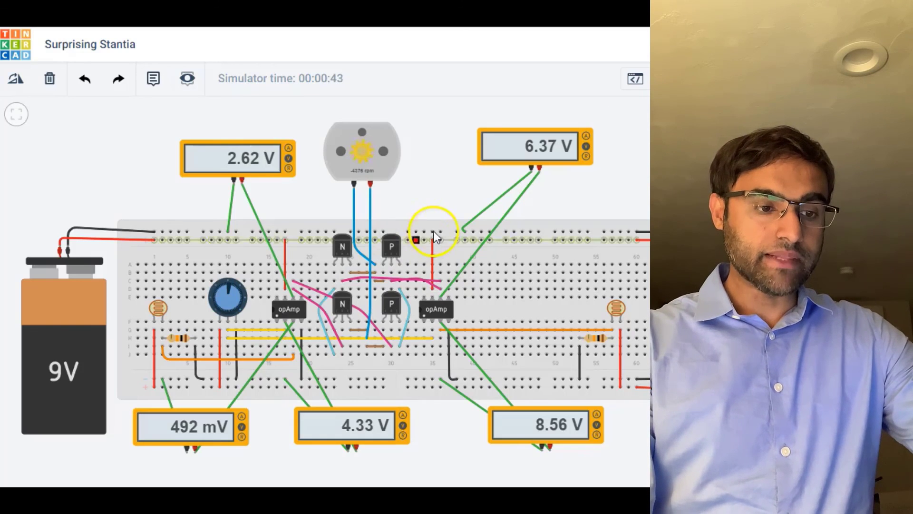
{"action": "left_click", "coordinate": [455, 185]}
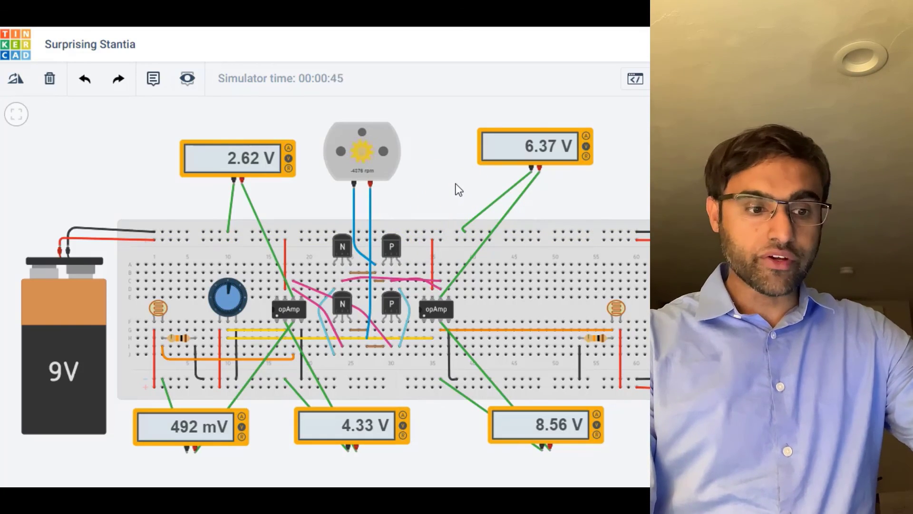